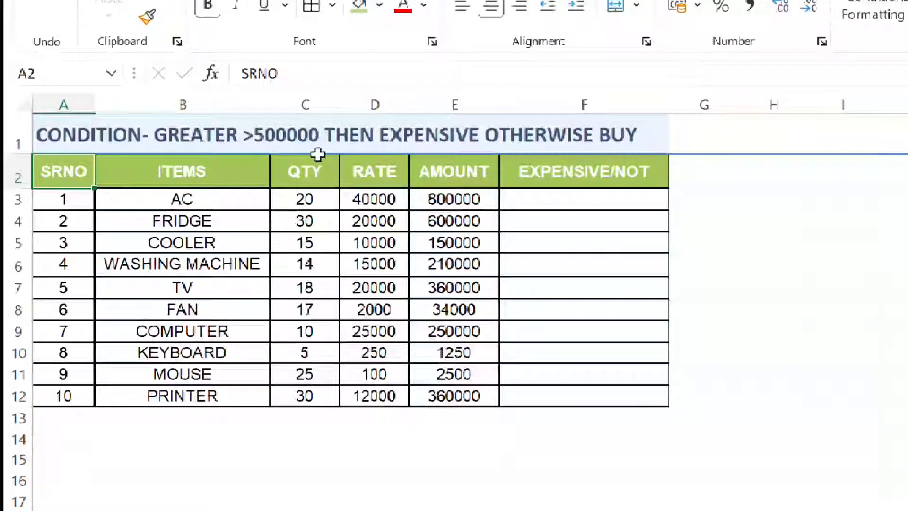
pyautogui.click(536, 173)
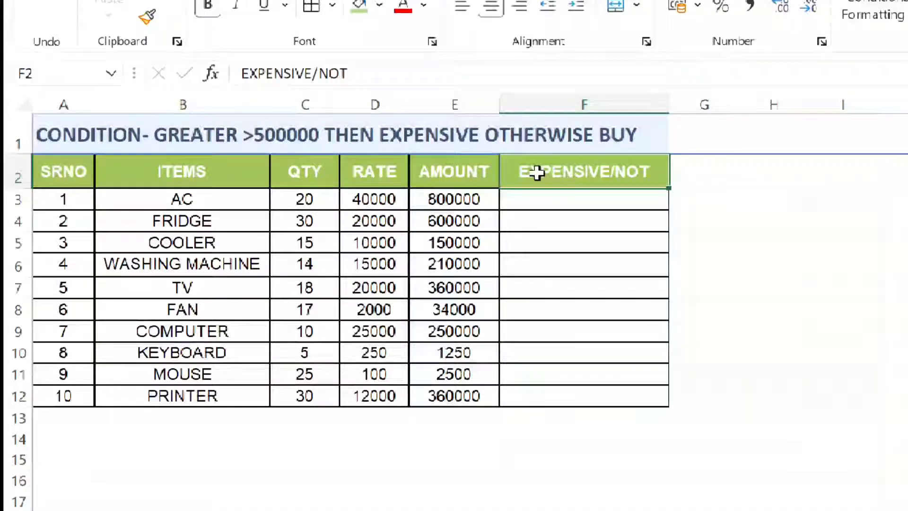
pyautogui.click(15, 140)
pyautogui.click(12, 161)
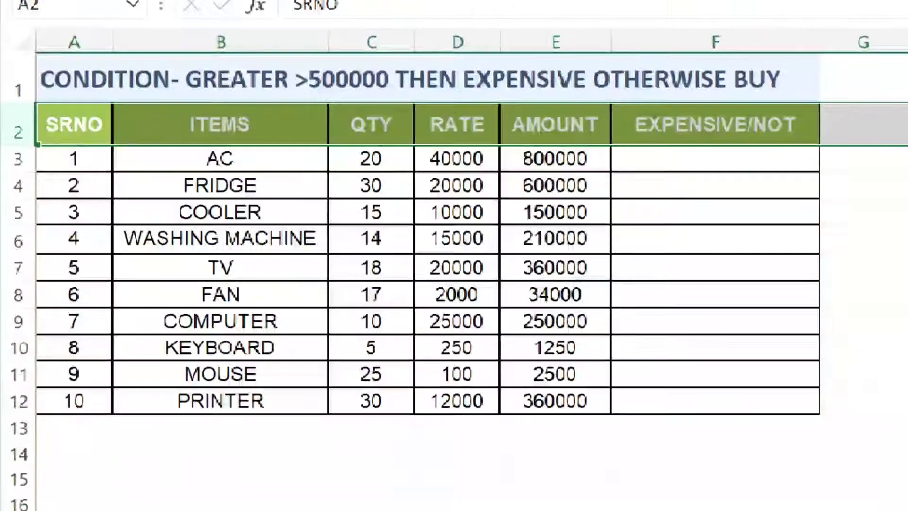
# Step: Begin an IF formula in F3 for the AC row with the logical test E3>500000
pyautogui.click(603, 201)
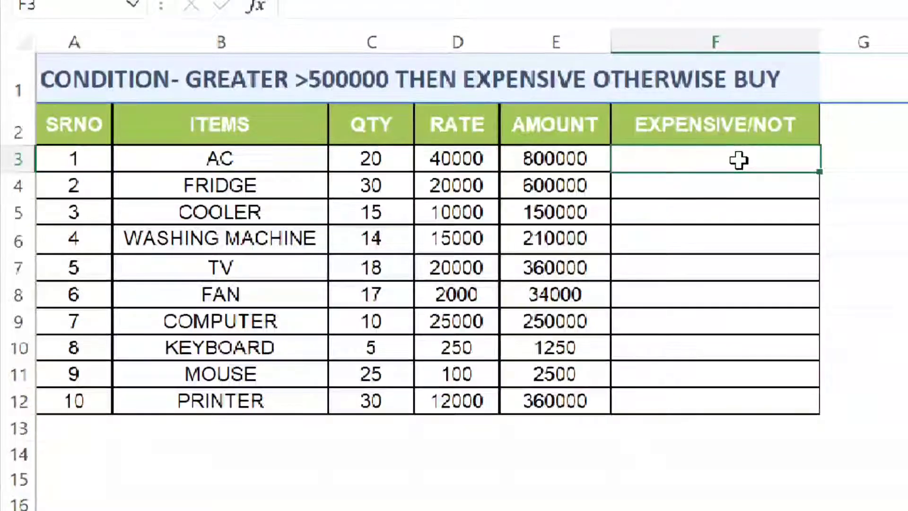
pyautogui.write('=')
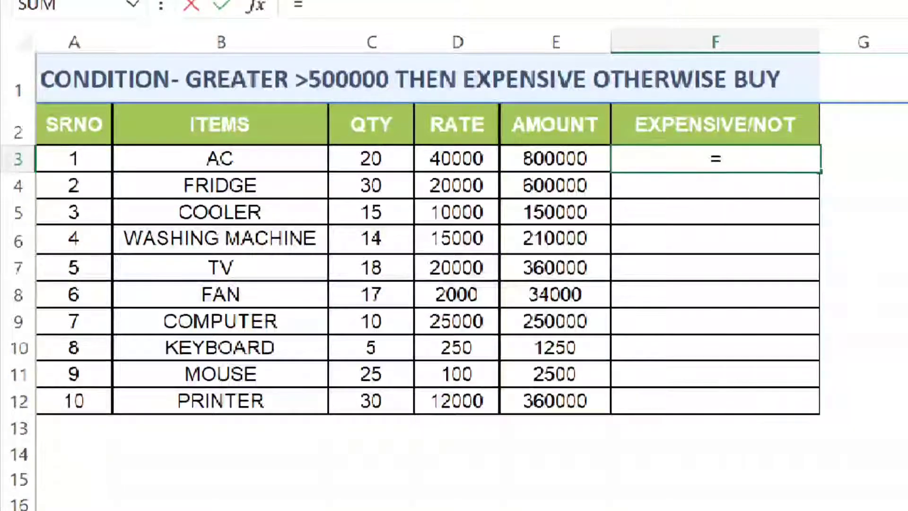
pyautogui.write('IF(')
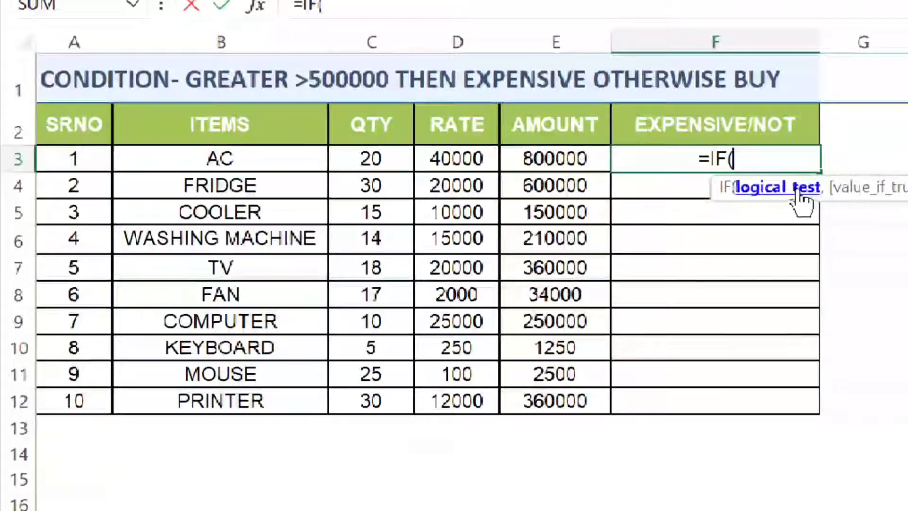
pyautogui.click(584, 153)
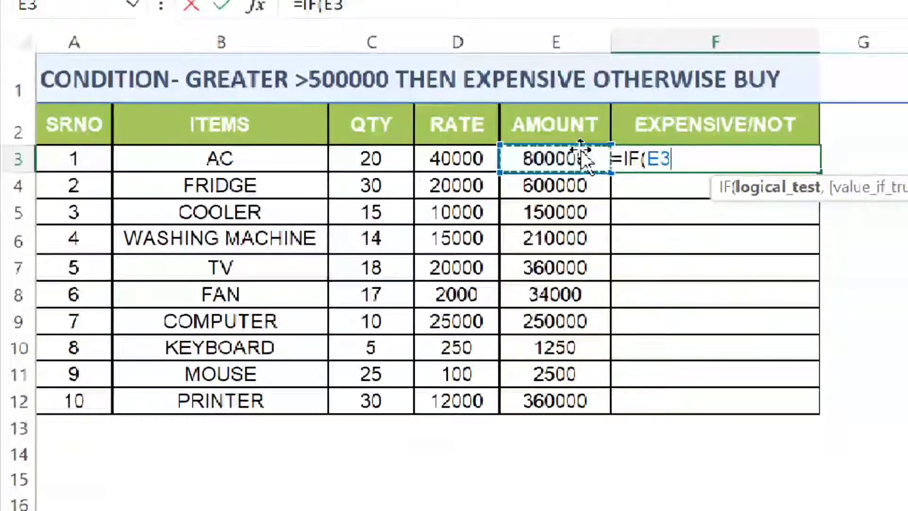
pyautogui.write('>50')
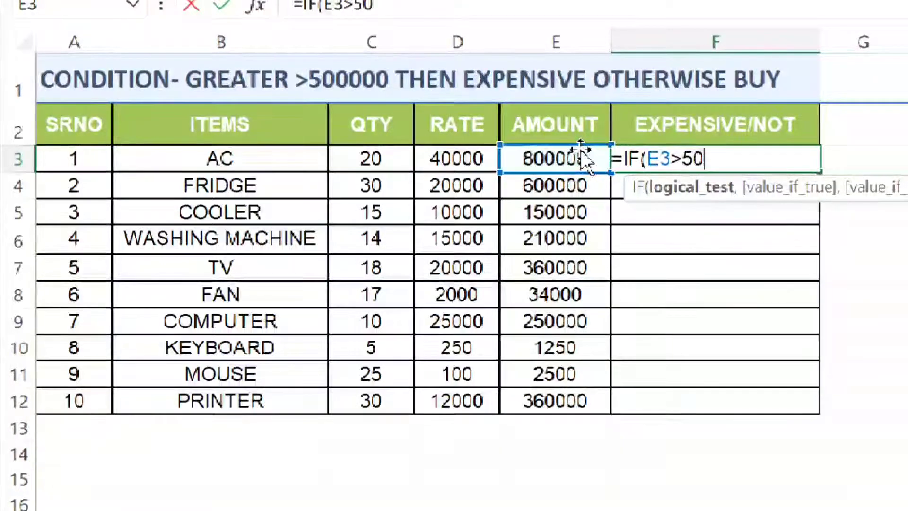
pyautogui.write('0000')
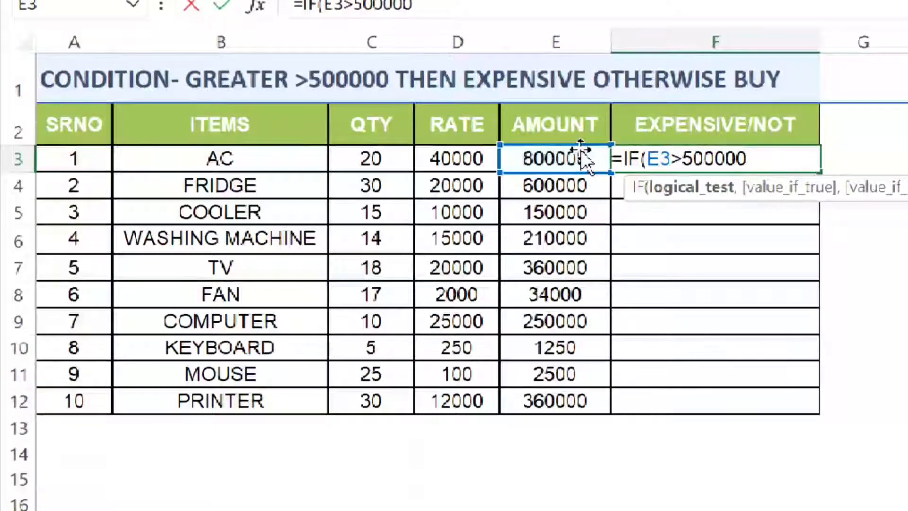
pyautogui.write(',')
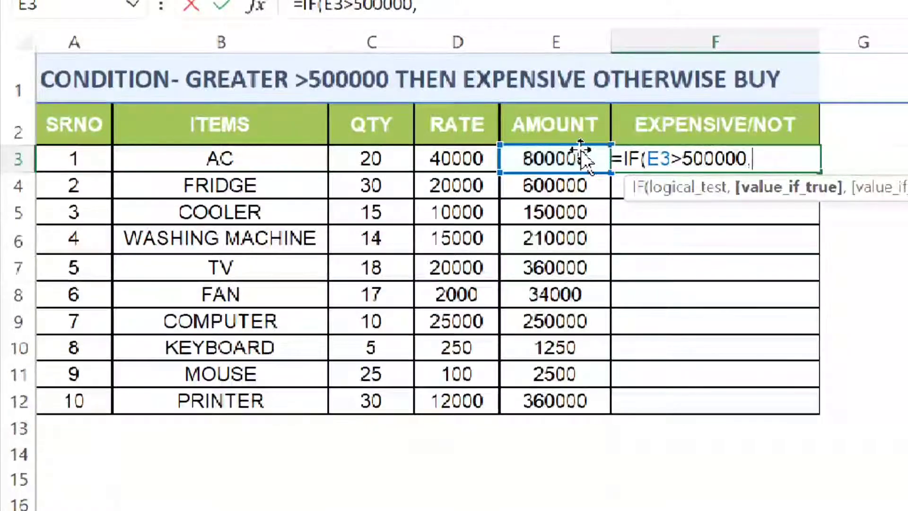
# Step: Add "EXPENSIVE" as the value if true in the F3 formula
pyautogui.write('"')
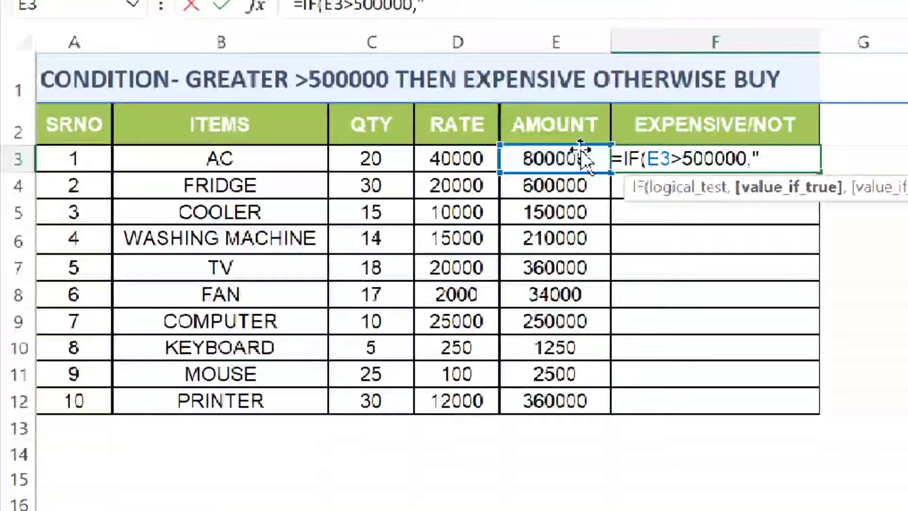
pyautogui.write('EXPESI')
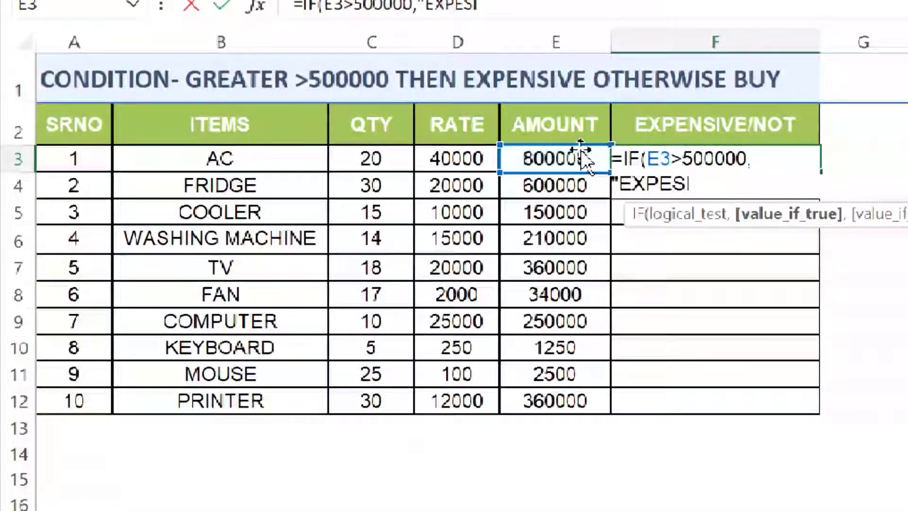
pyautogui.press('BackSpace')
pyautogui.press('BackSpace')
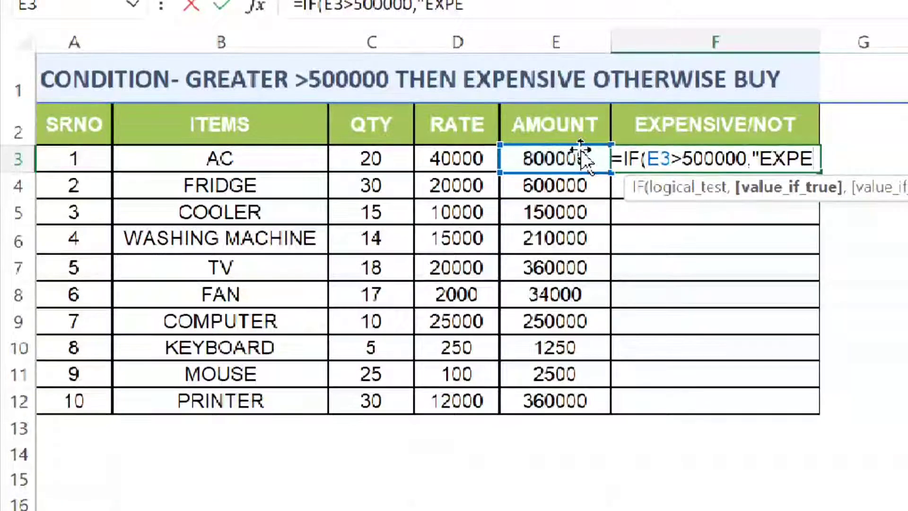
pyautogui.write('NSIVE')
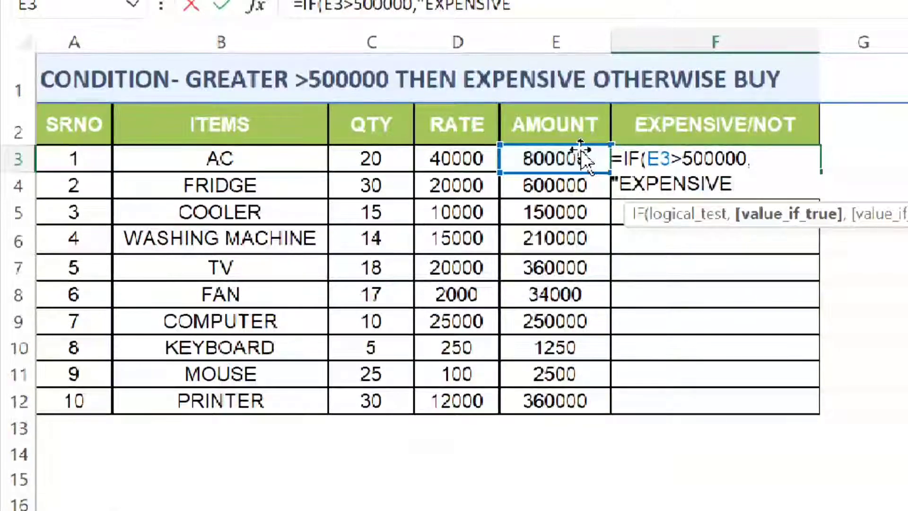
pyautogui.write('",')
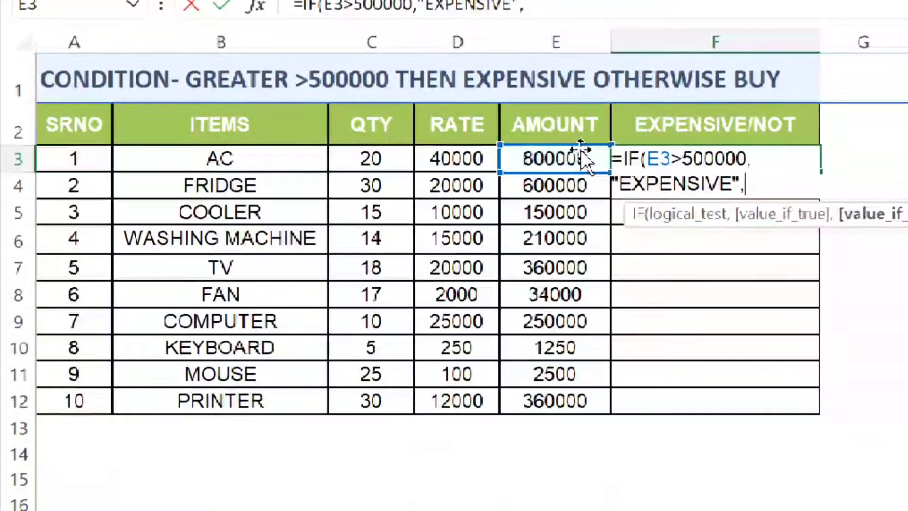
# Step: Complete the F3 formula with "LETS BUY" as the value if false and enter it
pyautogui.write('"')
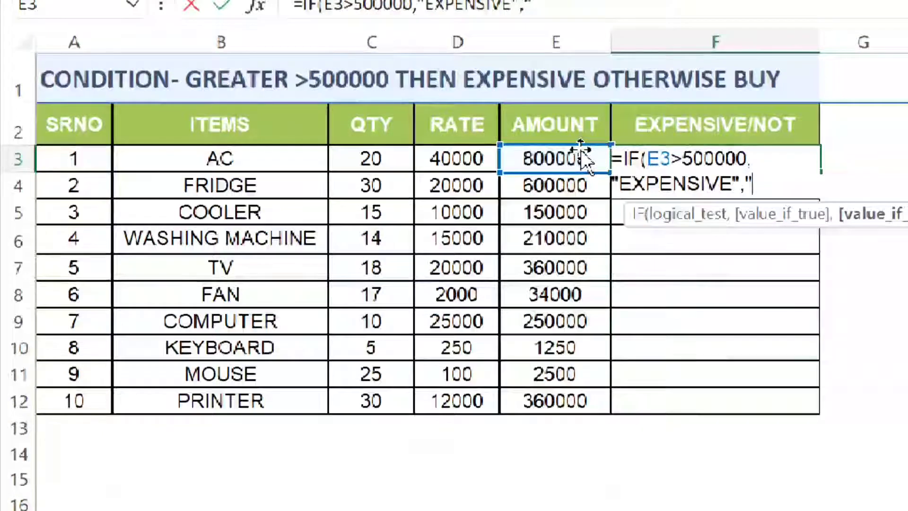
pyautogui.write('LETS B')
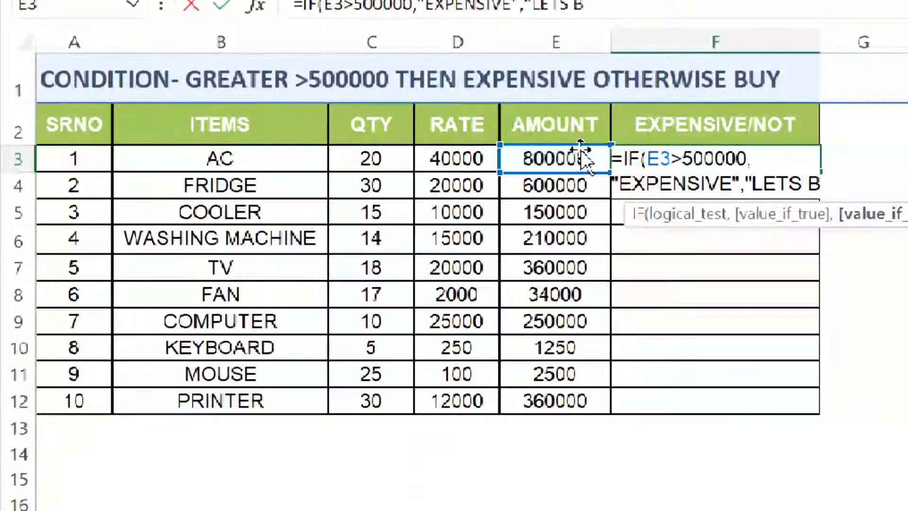
pyautogui.write('UY"')
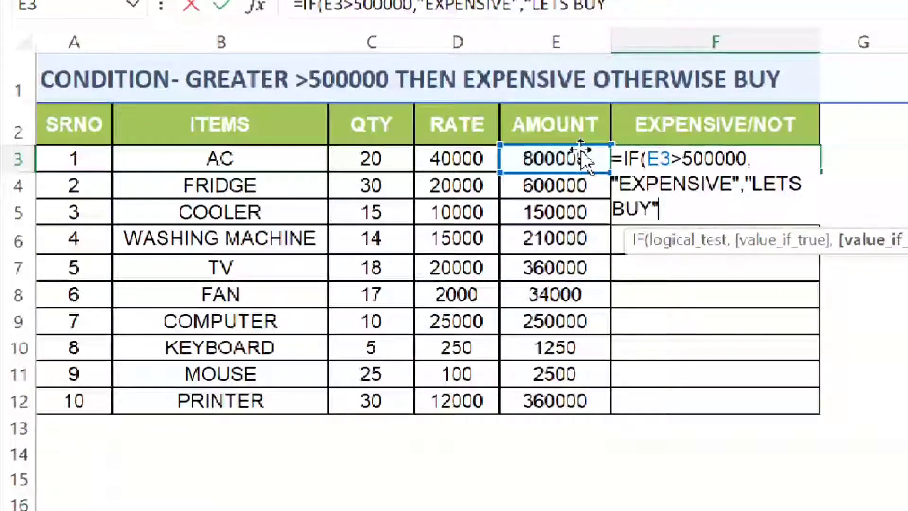
pyautogui.write(')')
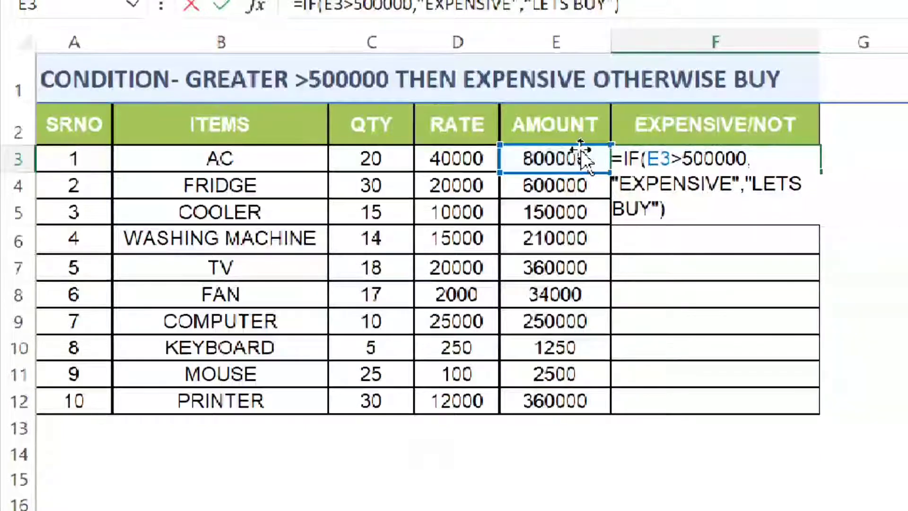
pyautogui.press('Return')
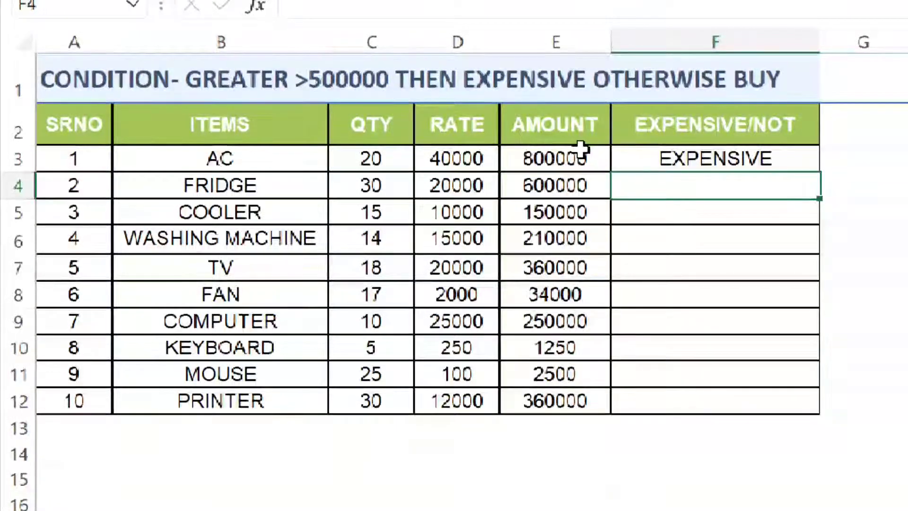
# Step: Fill the IF formula from F3 down through F12 for all remaining items
pyautogui.click(580, 148)
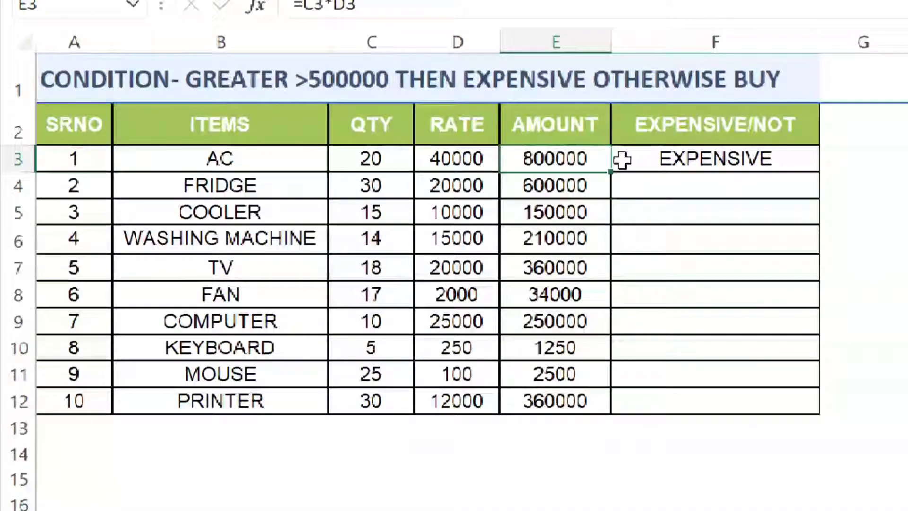
pyautogui.click(809, 160)
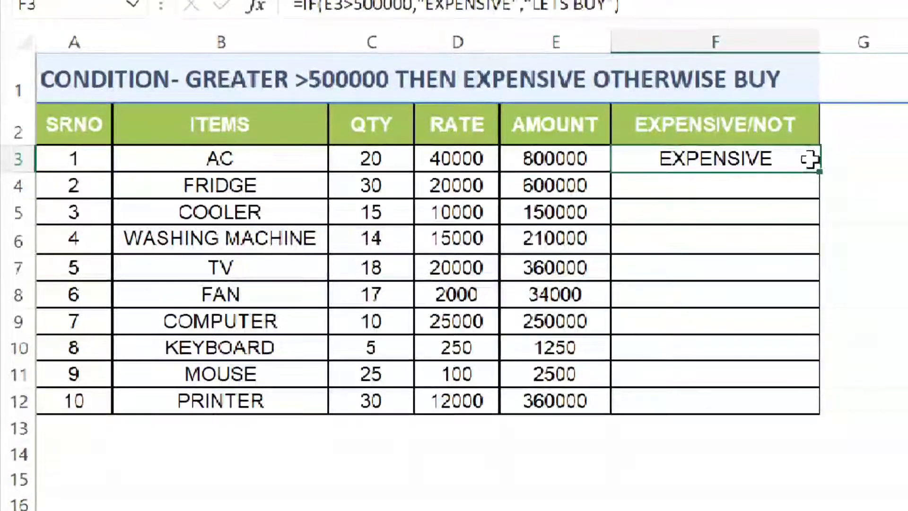
pyautogui.moveTo(819, 172); pyautogui.dragTo(824, 410)
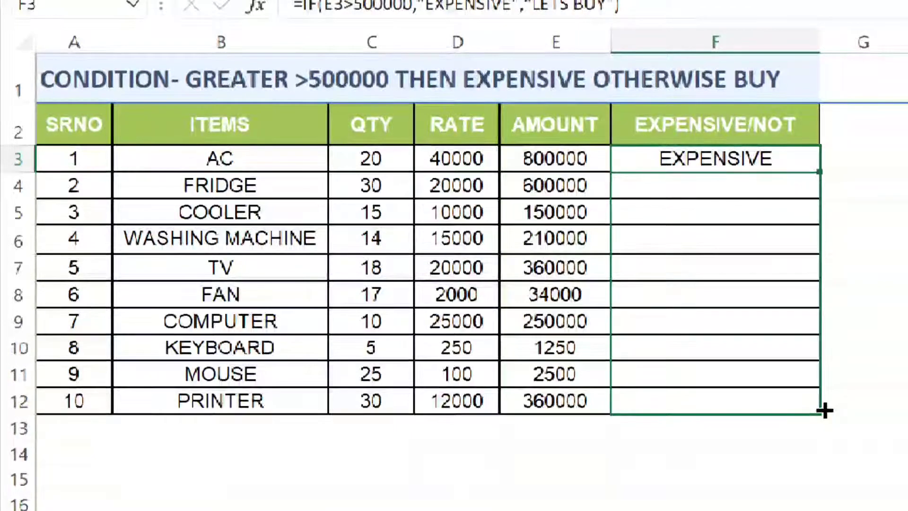
pyautogui.moveTo(824, 411); pyautogui.dragTo(824, 411)
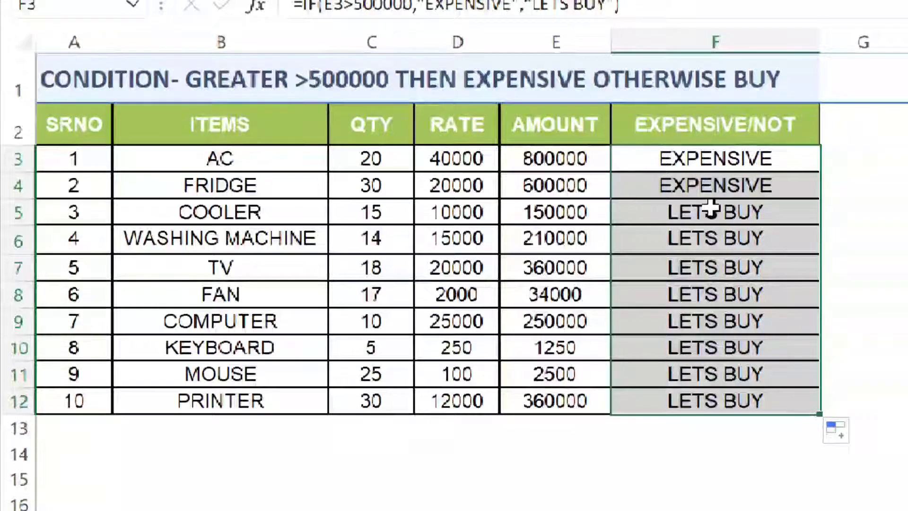
pyautogui.click(852, 162)
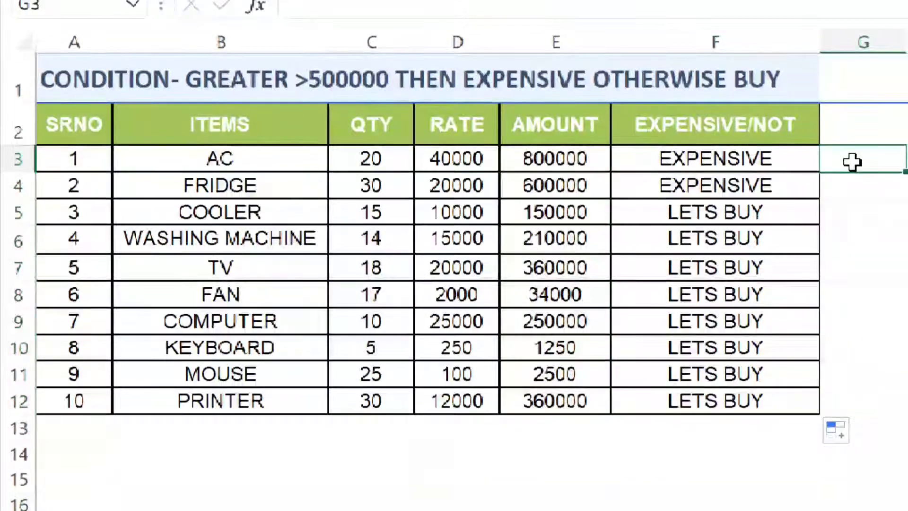
pyautogui.click(23, 164)
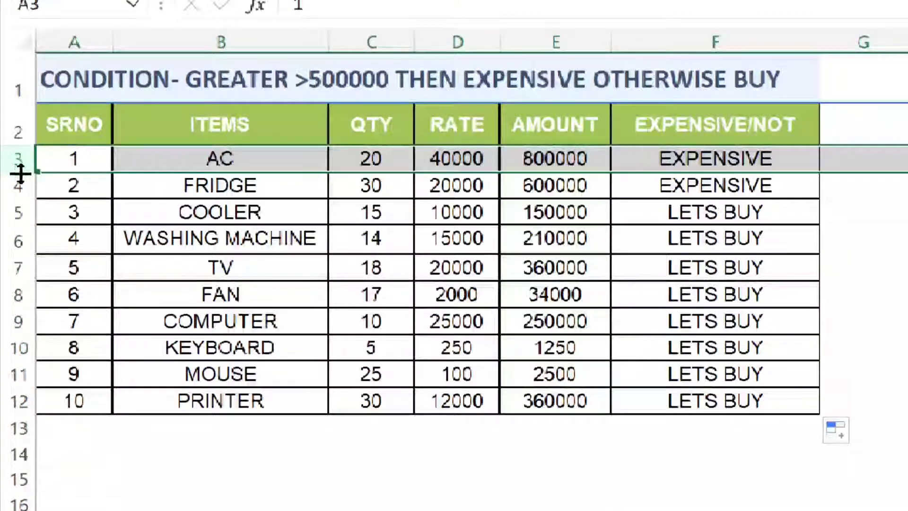
pyautogui.click(11, 180)
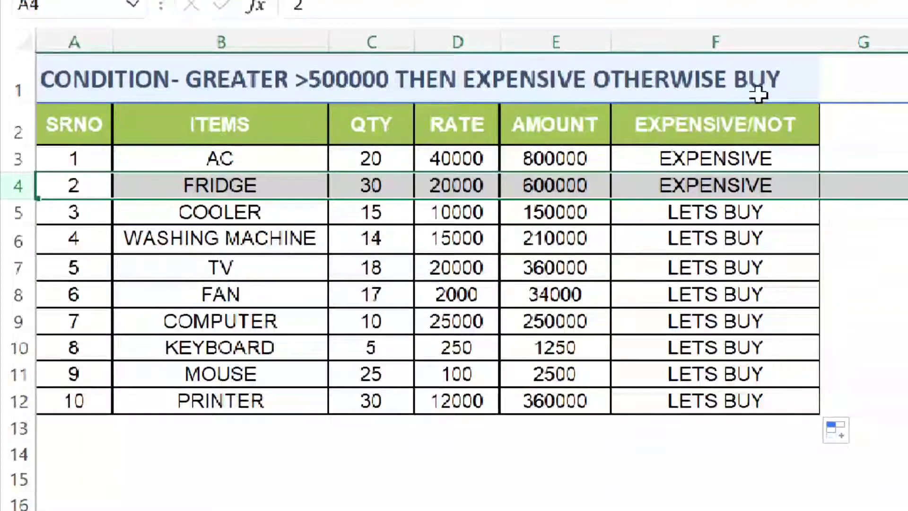
pyautogui.click(778, 148)
pyautogui.click(777, 144)
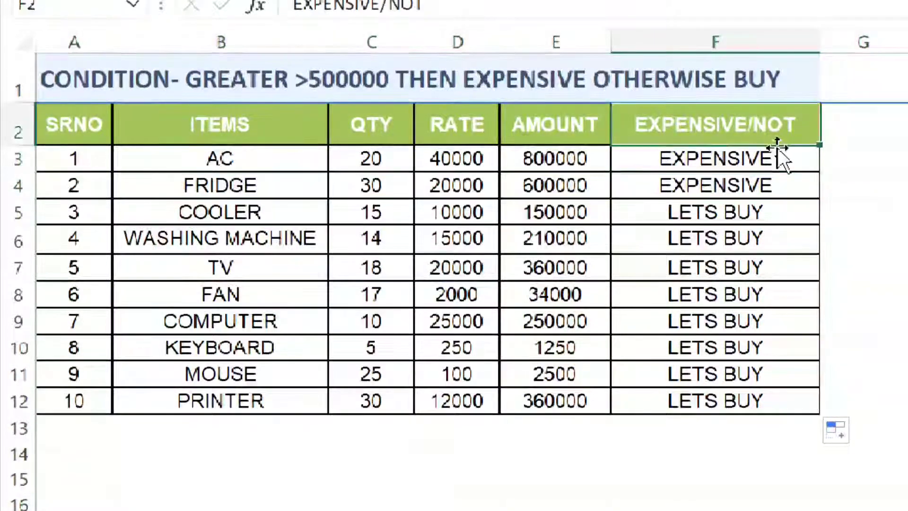
# Step: Examine the arguments of the IF formula in F3 and leave the cell without saving any edit
pyautogui.doubleClick(778, 154)
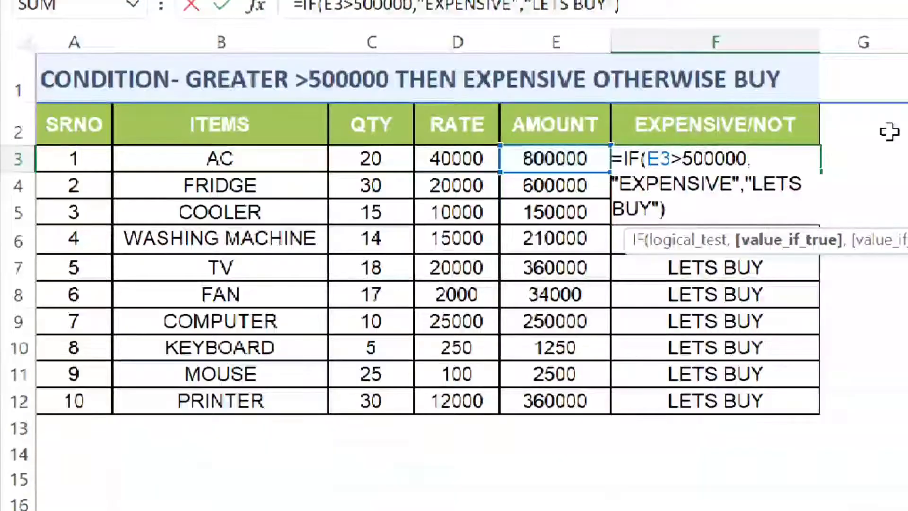
pyautogui.click(888, 154)
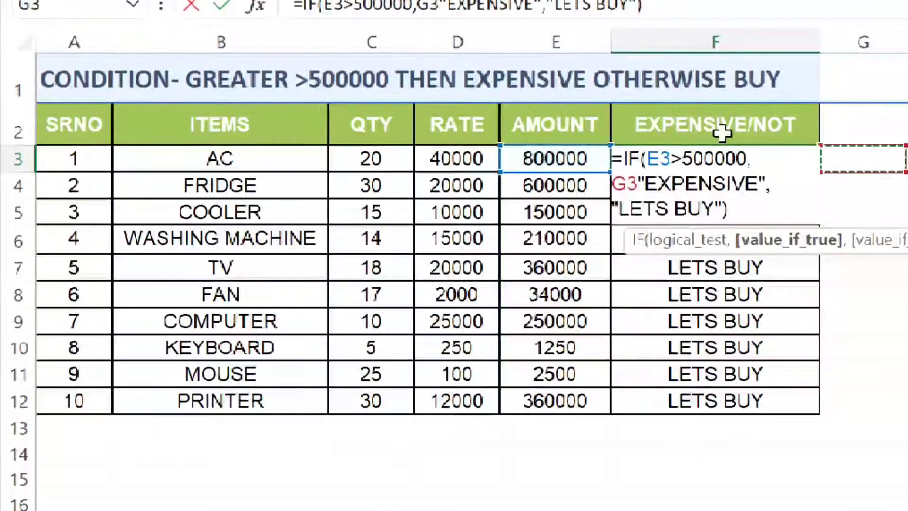
pyautogui.press('Escape')
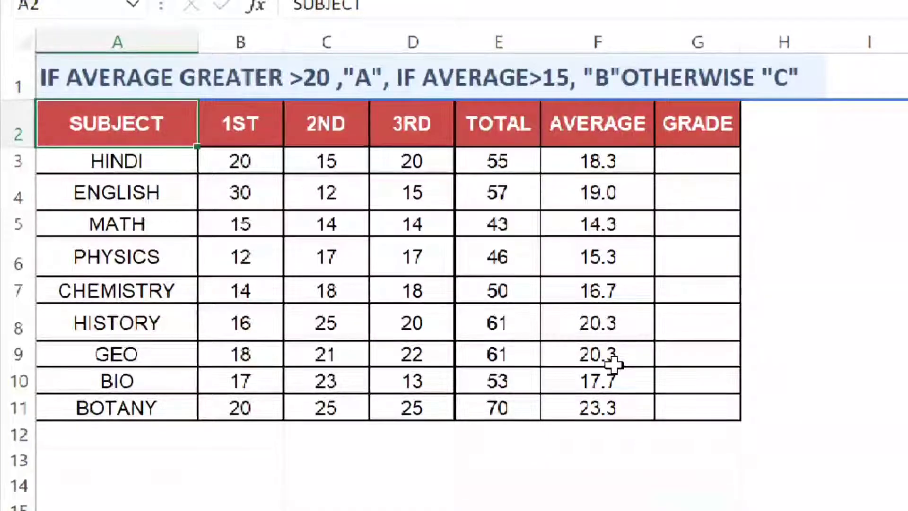
# Step: Start an IF formula in G3 that tests whether the average in F3 is greater than 20 and returns "A" if true
pyautogui.click(687, 158)
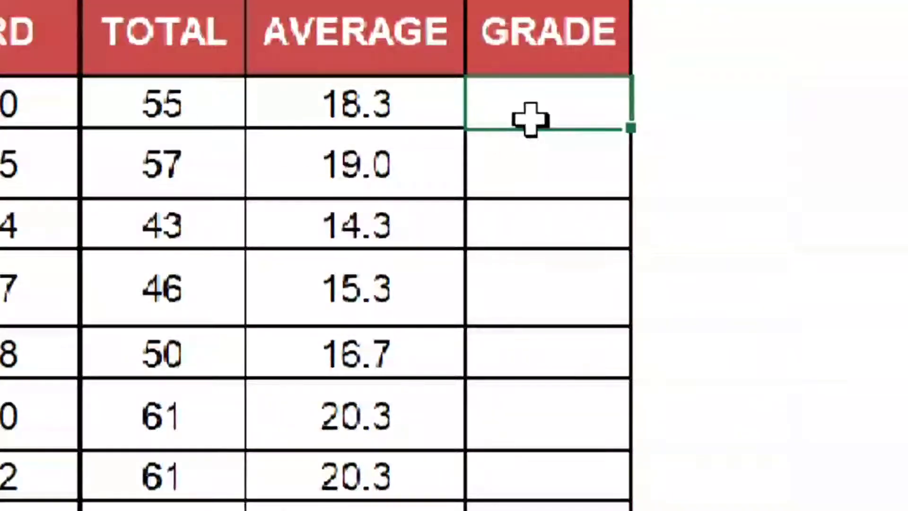
pyautogui.write('=')
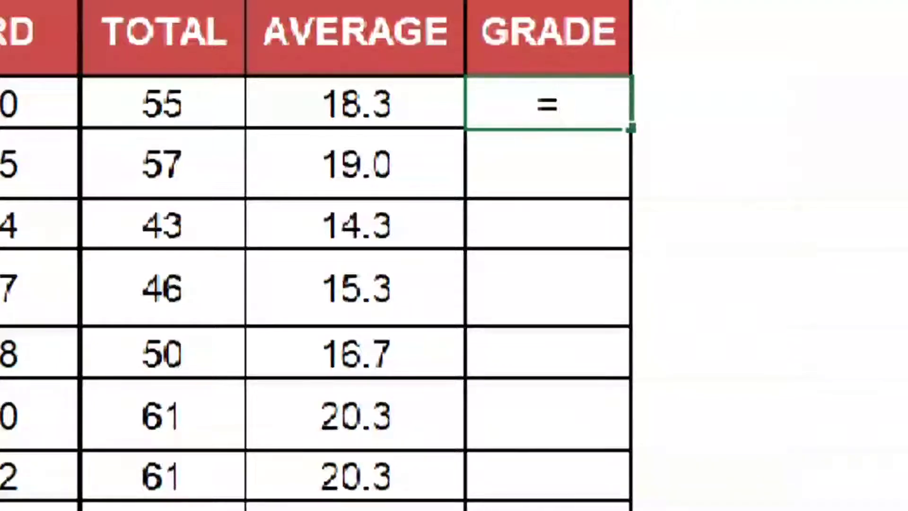
pyautogui.write('I')
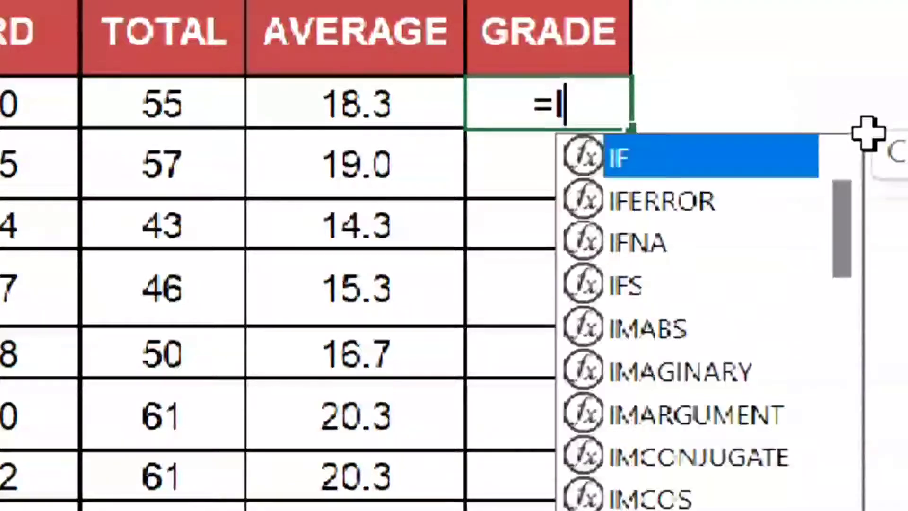
pyautogui.write('F(')
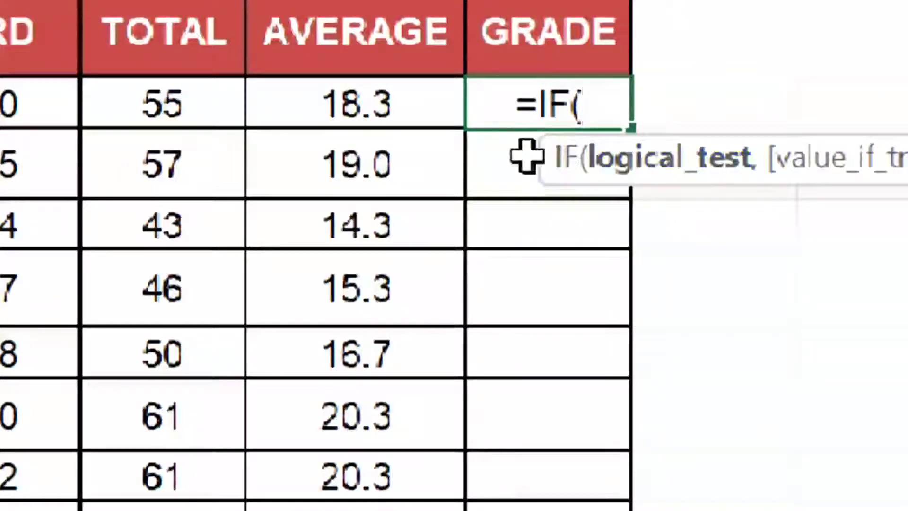
pyautogui.click(350, 103)
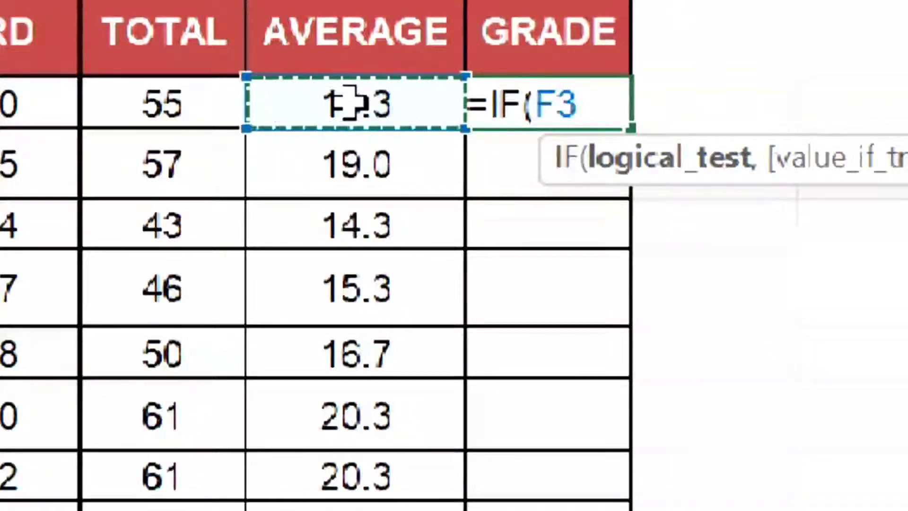
pyautogui.write('>2')
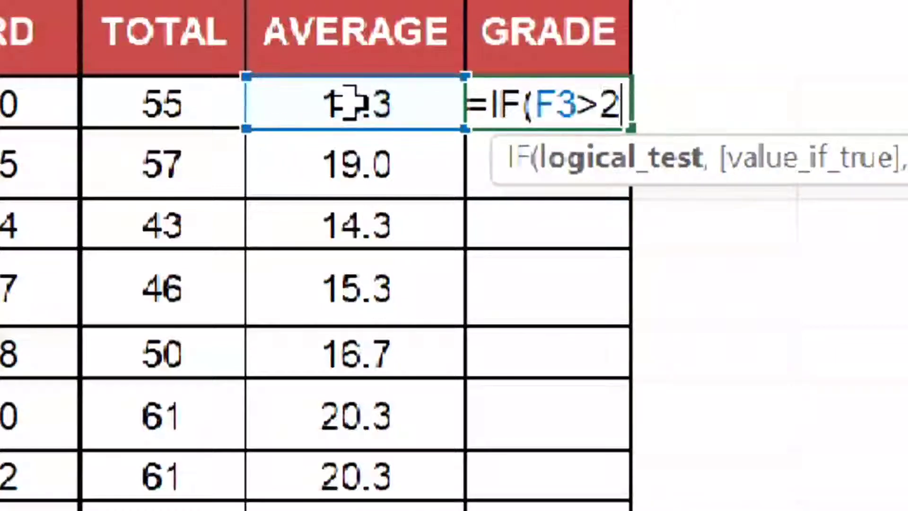
pyautogui.write('0,"')
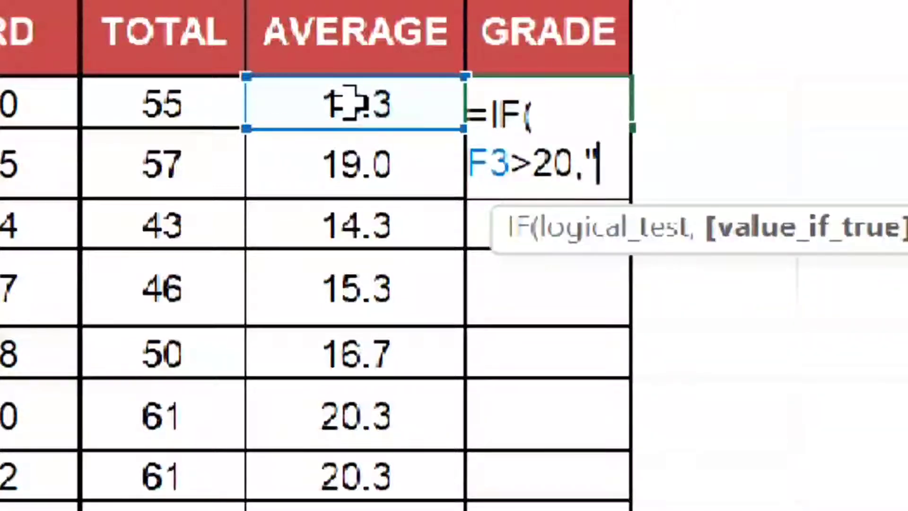
pyautogui.write('A')
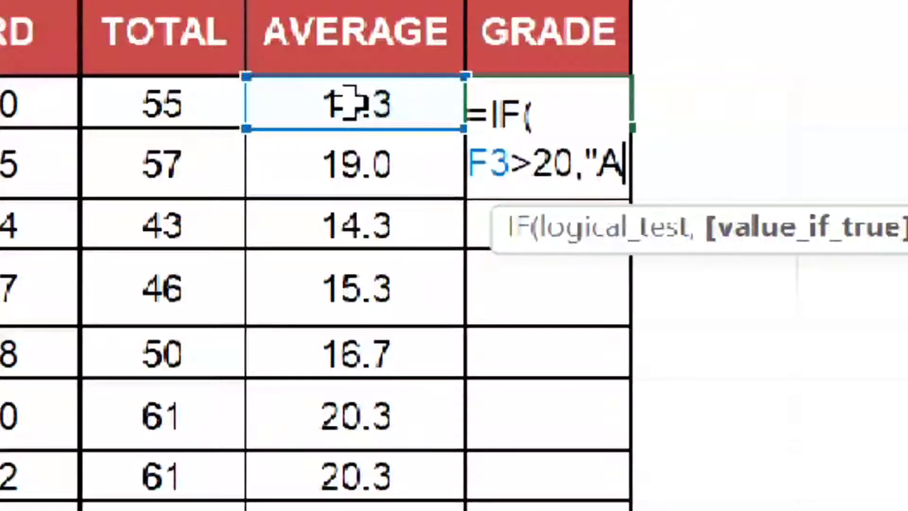
pyautogui.write('",')
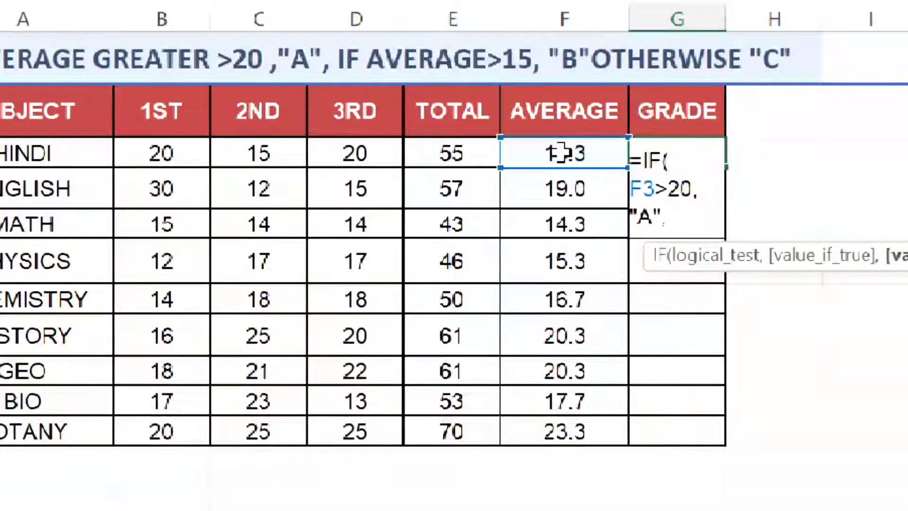
# Step: Nest a second IF in the G3 formula that tests F3>15 and returns "B" if true
pyautogui.write('IF')
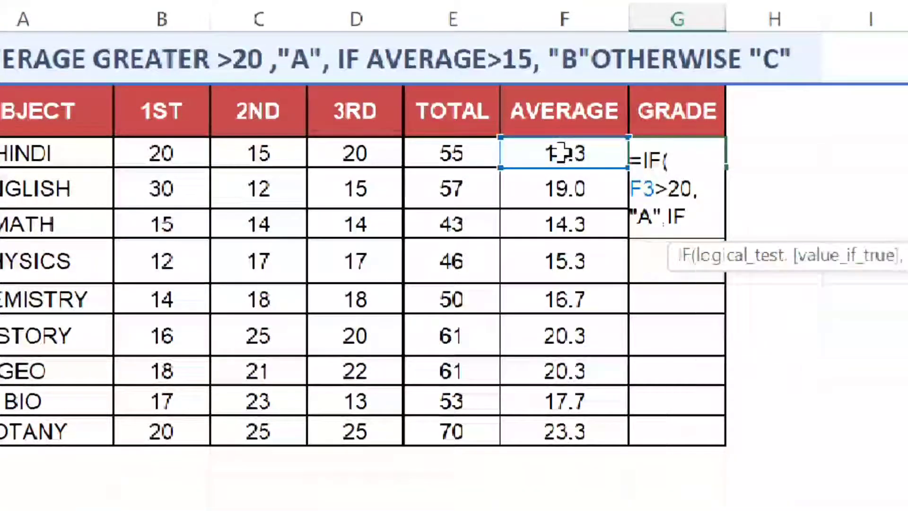
pyautogui.write('(')
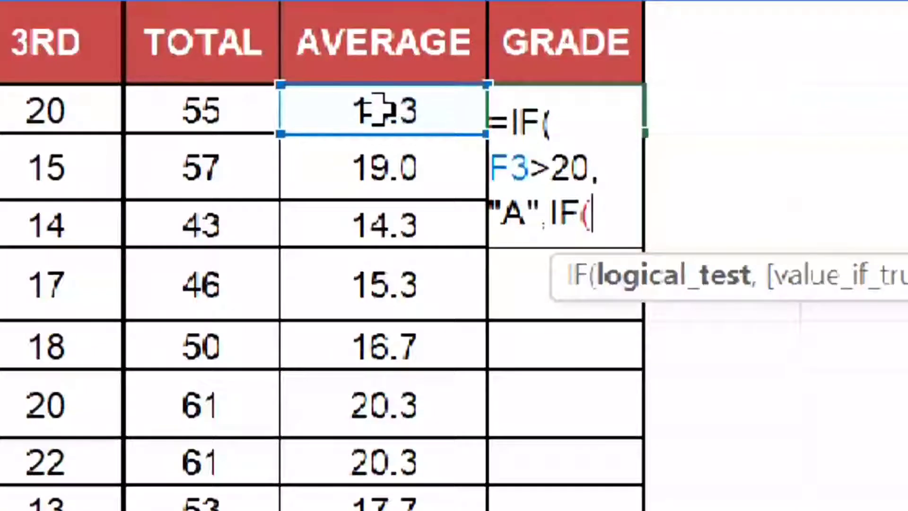
pyautogui.click(378, 110)
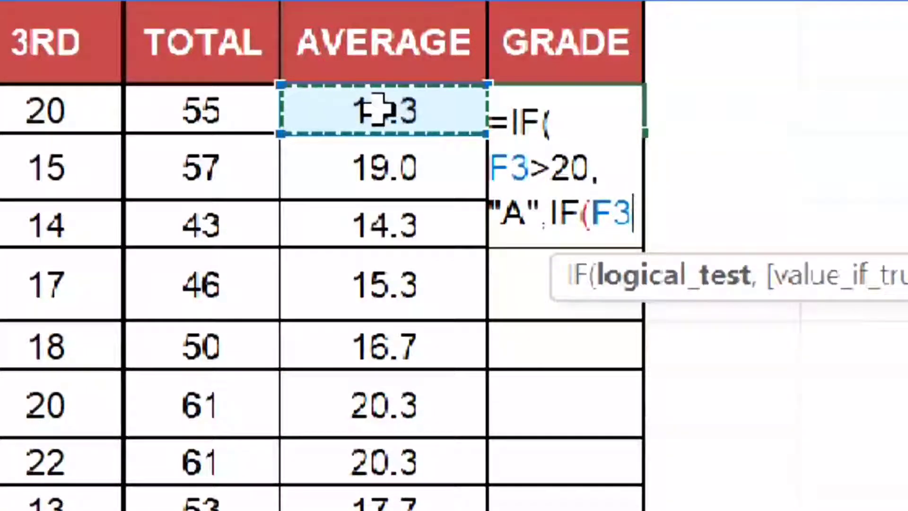
pyautogui.write('>15')
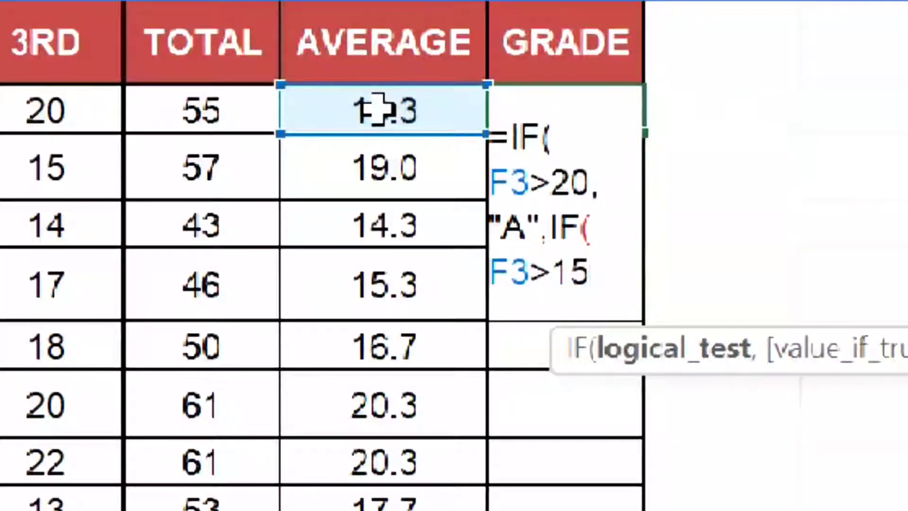
pyautogui.write(',"')
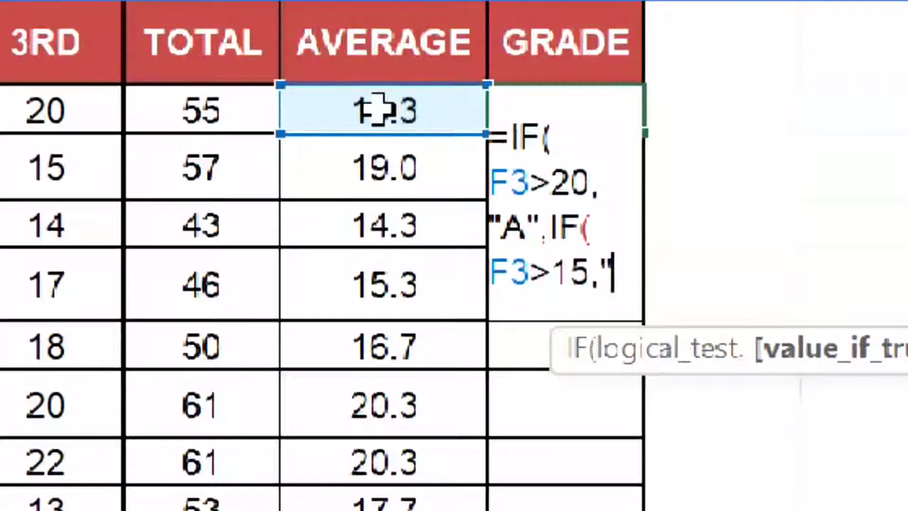
pyautogui.write('B')
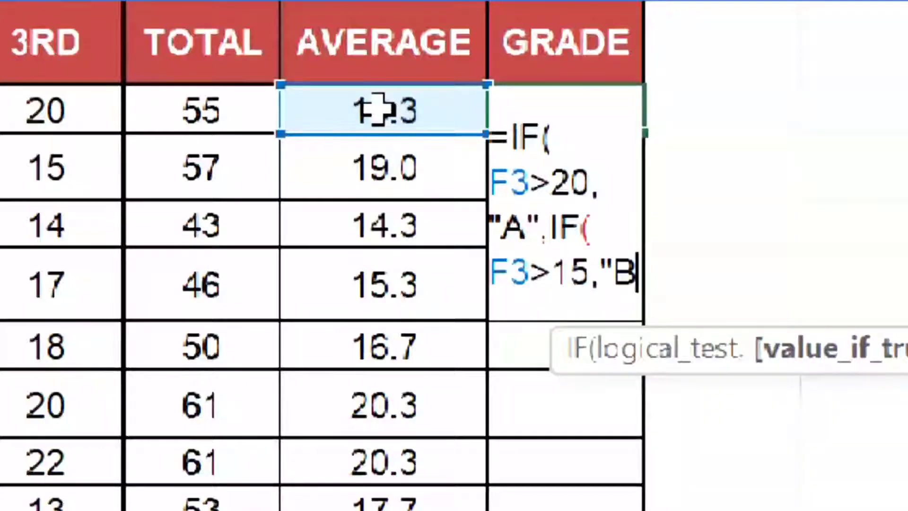
pyautogui.write('"')
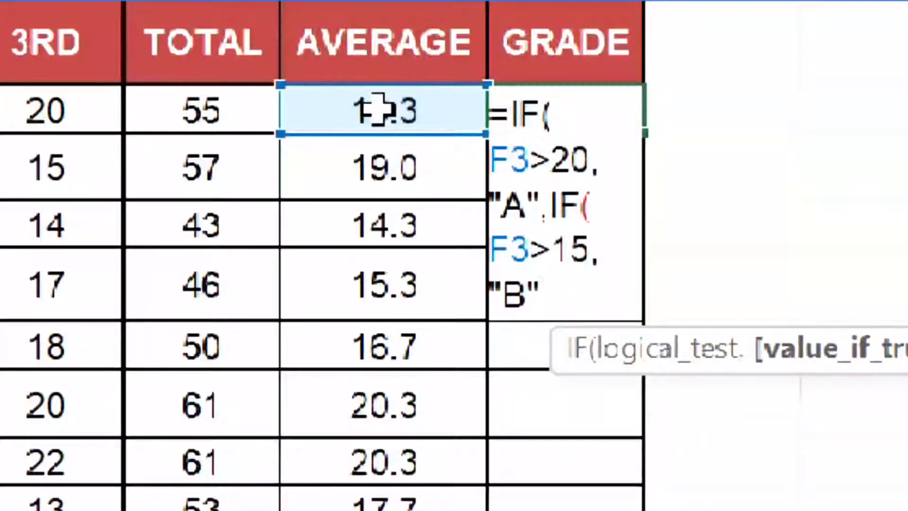
# Step: Complete the nested IF in G3 with "C" as the value if false, close both functions and enter the formula
pyautogui.write(',')
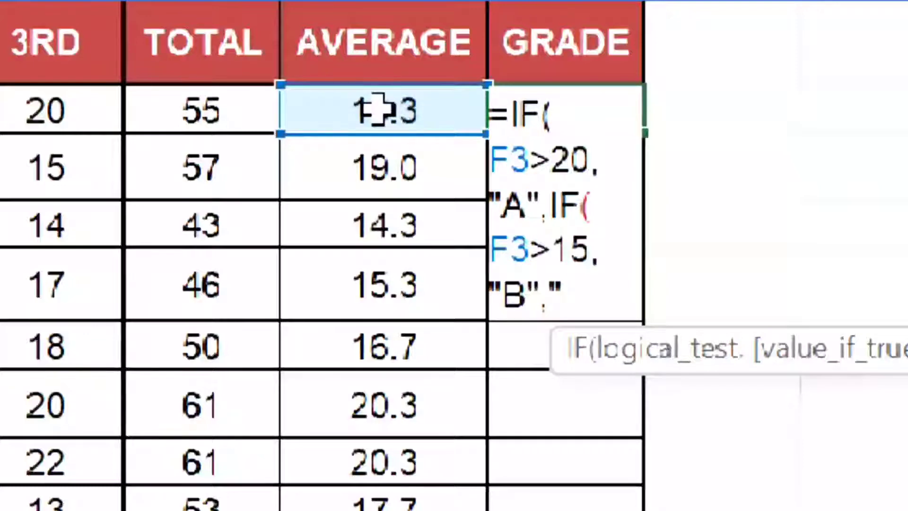
pyautogui.write('C"')
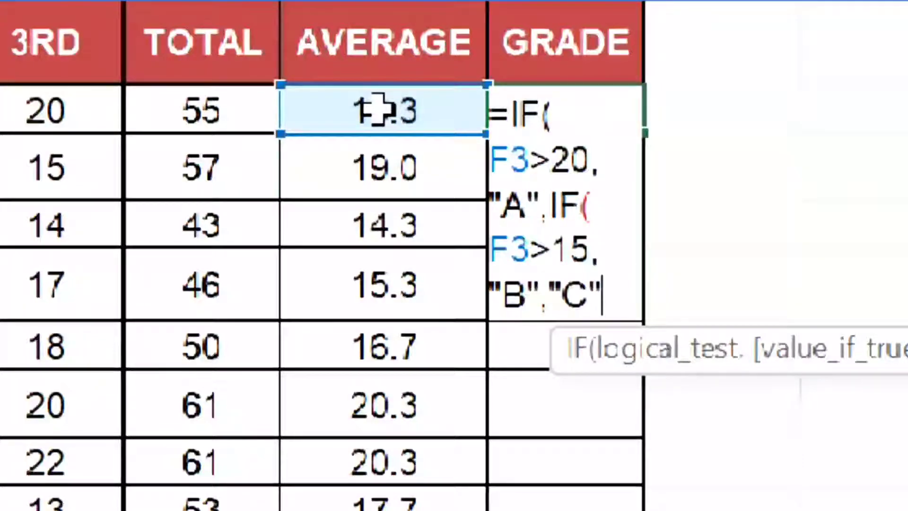
pyautogui.write(')')
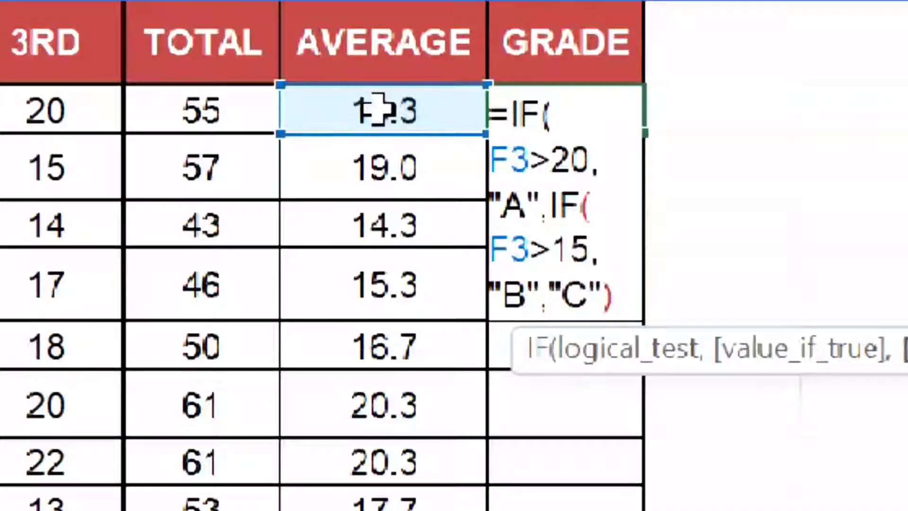
pyautogui.write(')')
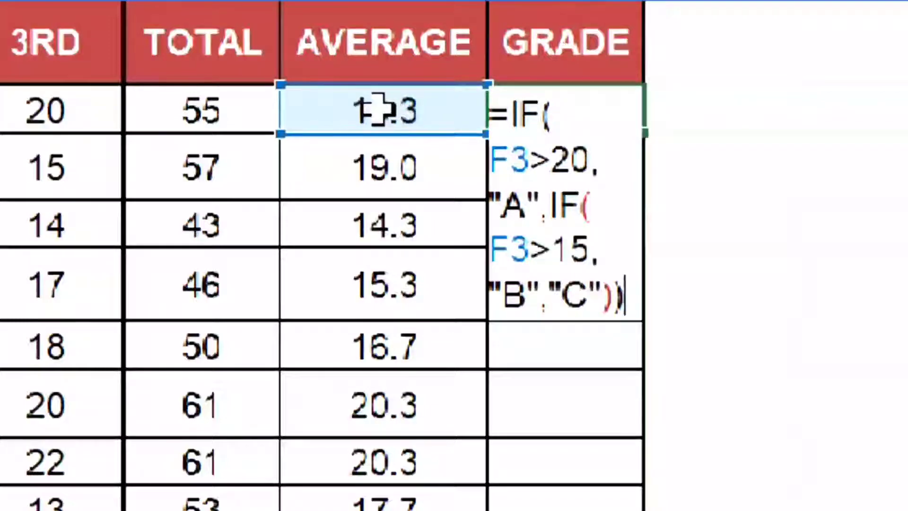
pyautogui.press('Return')
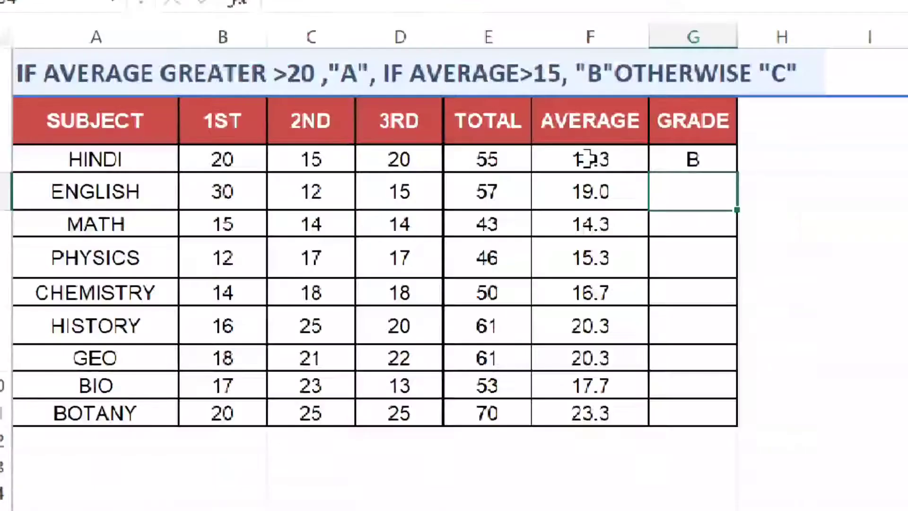
# Step: Fill the grade formula from G3 down through G11 for all remaining subjects
pyautogui.click(713, 165)
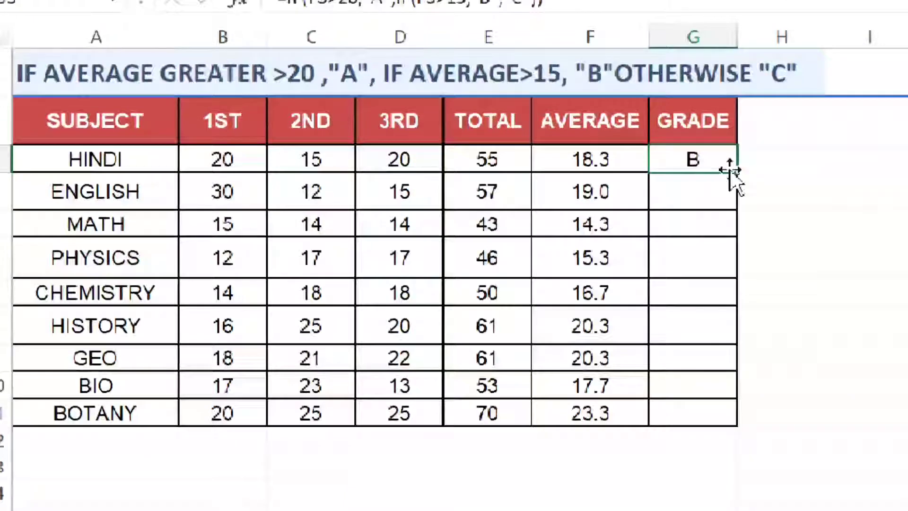
pyautogui.moveTo(737, 173); pyautogui.dragTo(750, 416)
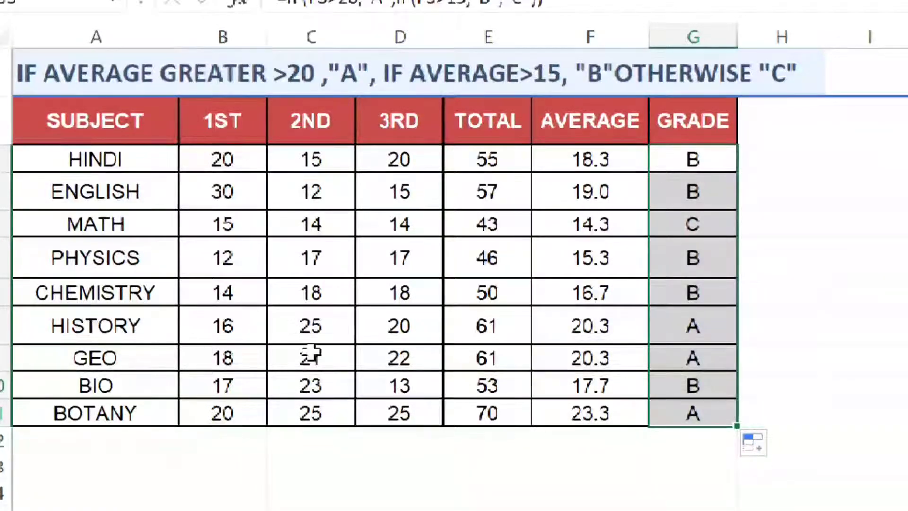
pyautogui.click(796, 105)
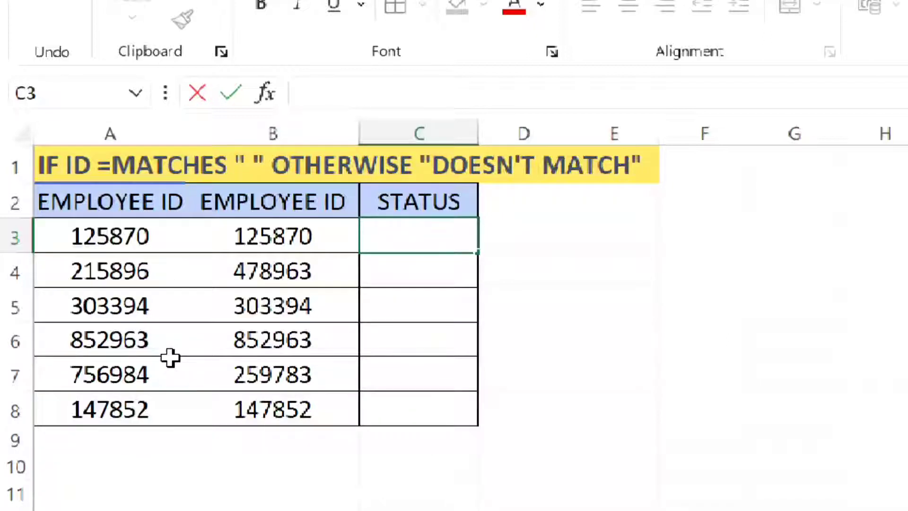
# Step: Compare the two EMPLOYEE ID columns, A and B, on the ID matching sheet
pyautogui.click(306, 233)
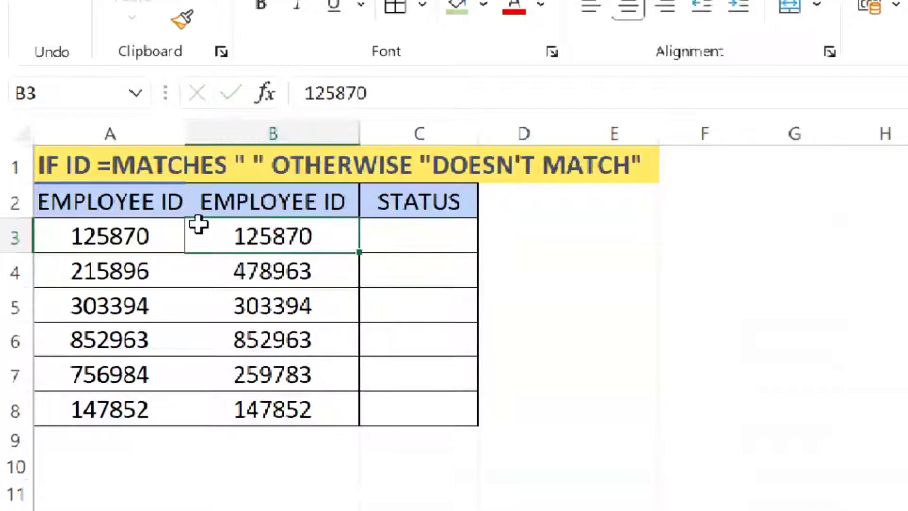
pyautogui.click(177, 230)
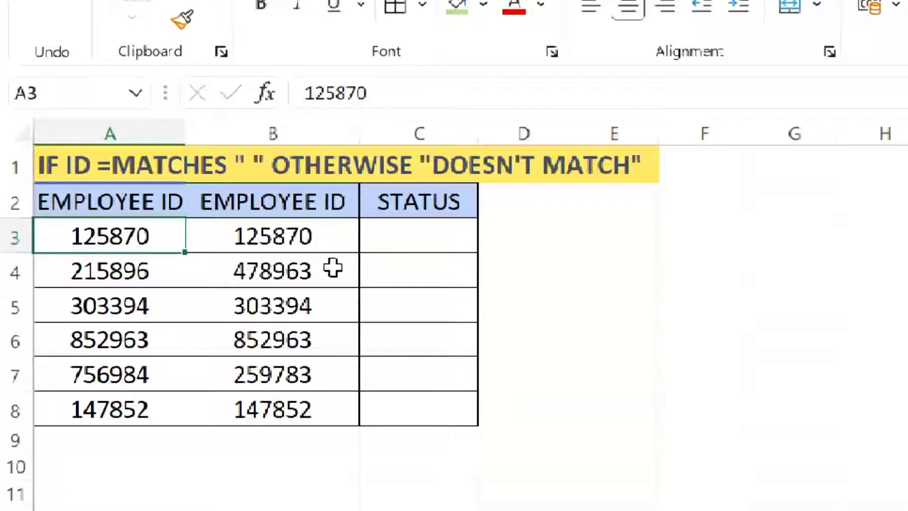
pyautogui.click(308, 235)
pyautogui.click(163, 228)
pyautogui.click(165, 113)
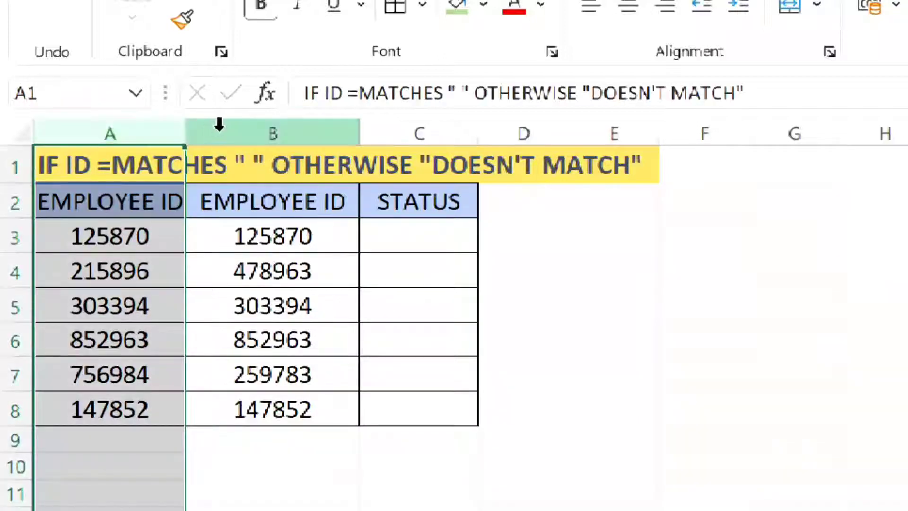
pyautogui.click(219, 121)
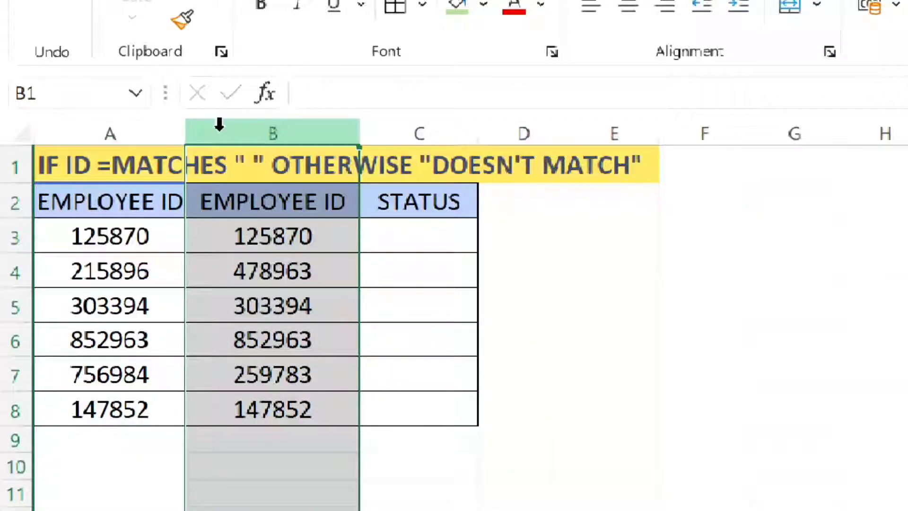
pyautogui.click(108, 135)
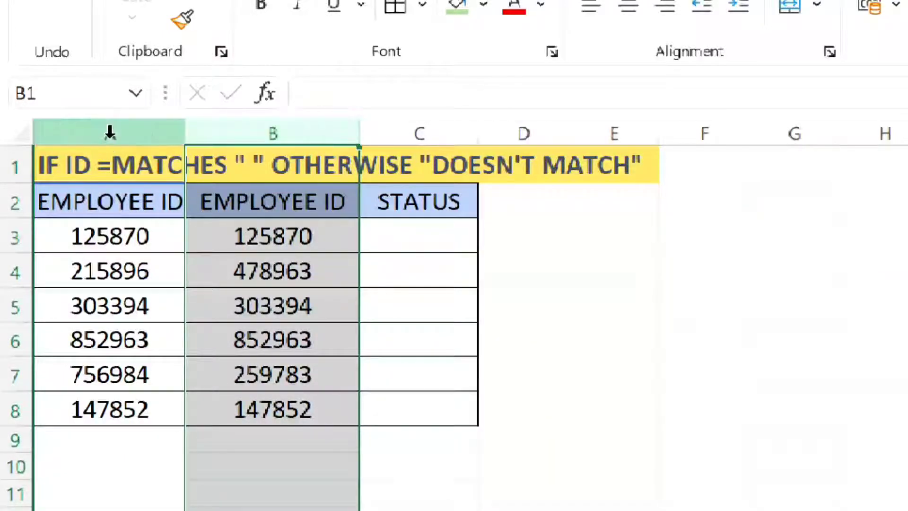
pyautogui.click(230, 125)
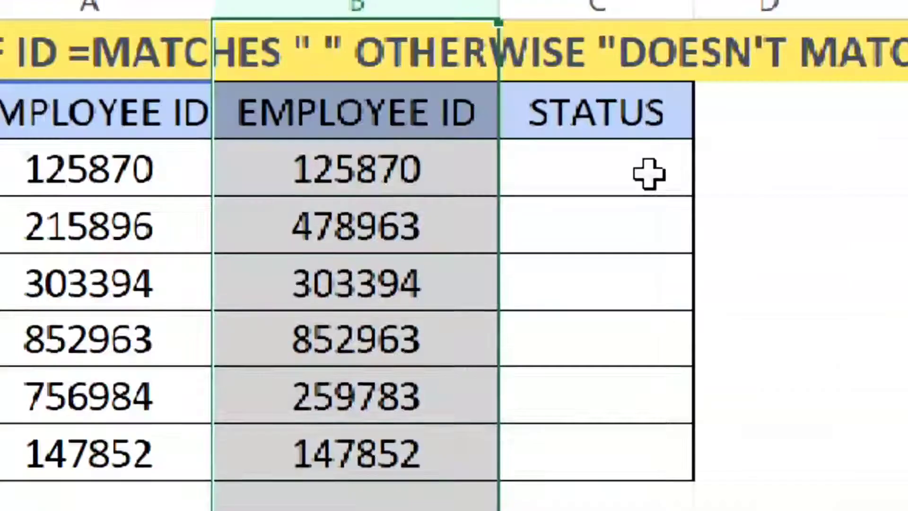
# Step: Start an IF formula in C3 under STATUS with the logical test B3=A3 to compare the two employee IDs
pyautogui.click(451, 239)
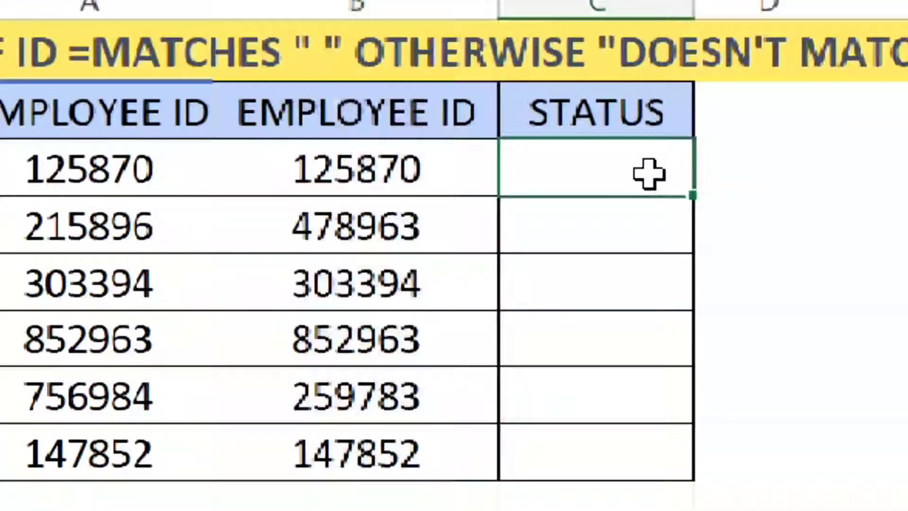
pyautogui.write('=')
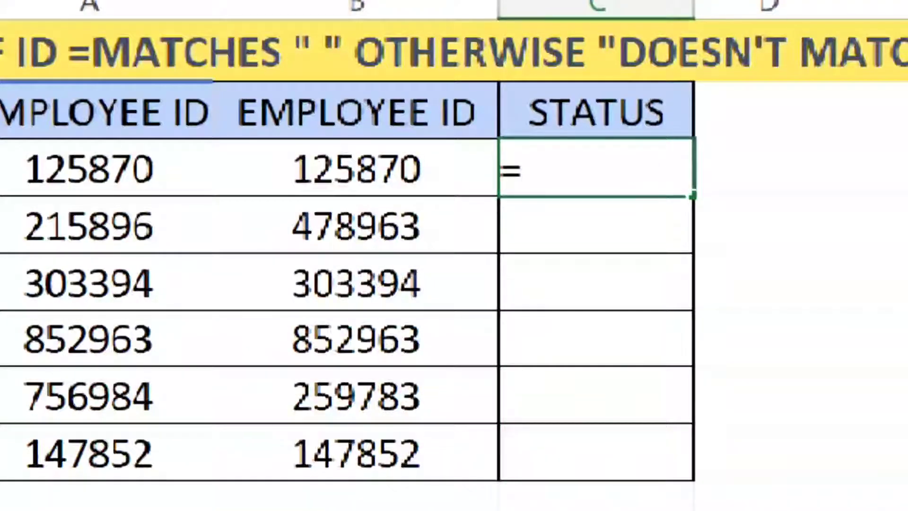
pyautogui.write('i')
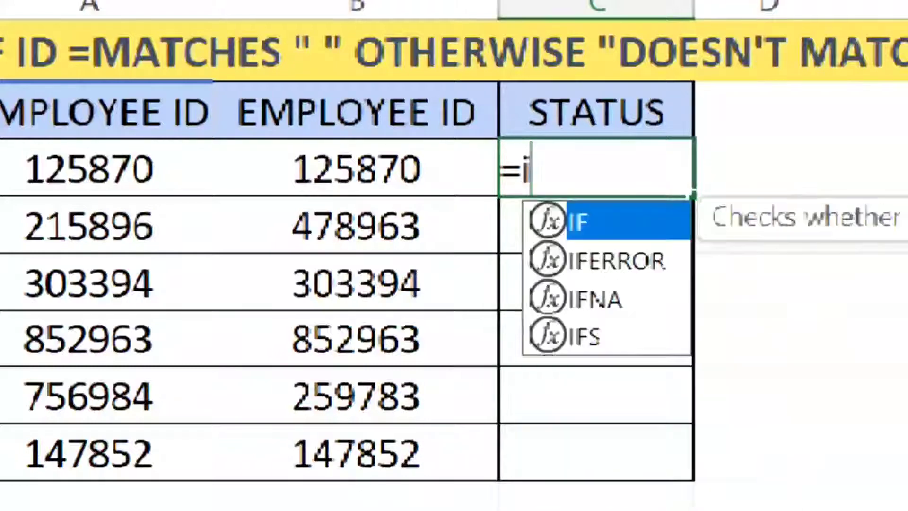
pyautogui.write('f(')
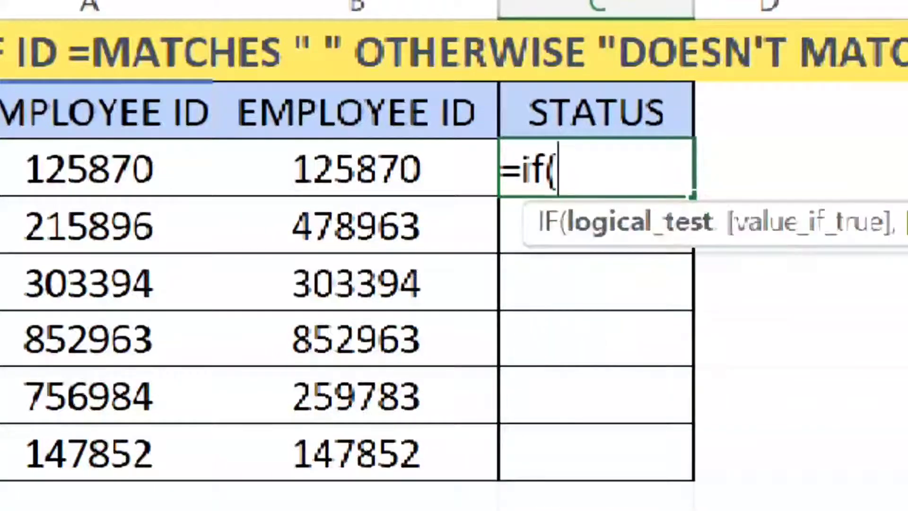
pyautogui.click(472, 174)
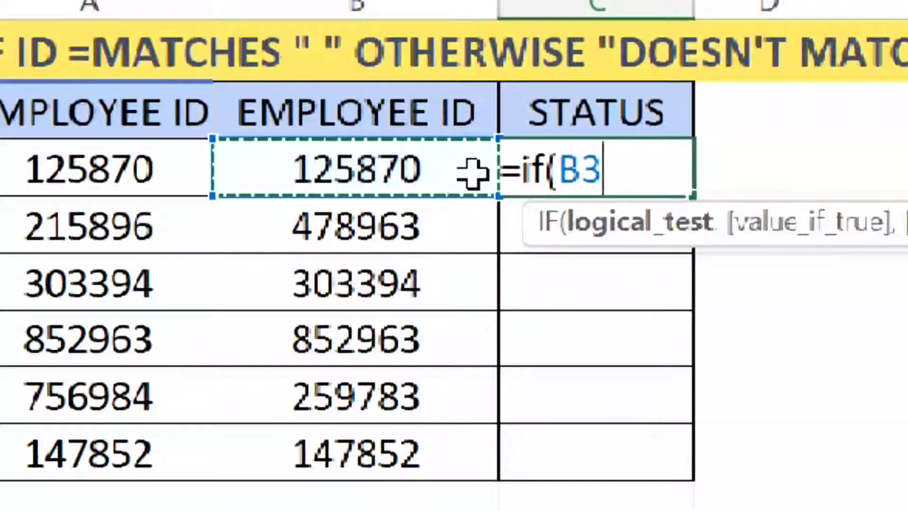
pyautogui.write('=')
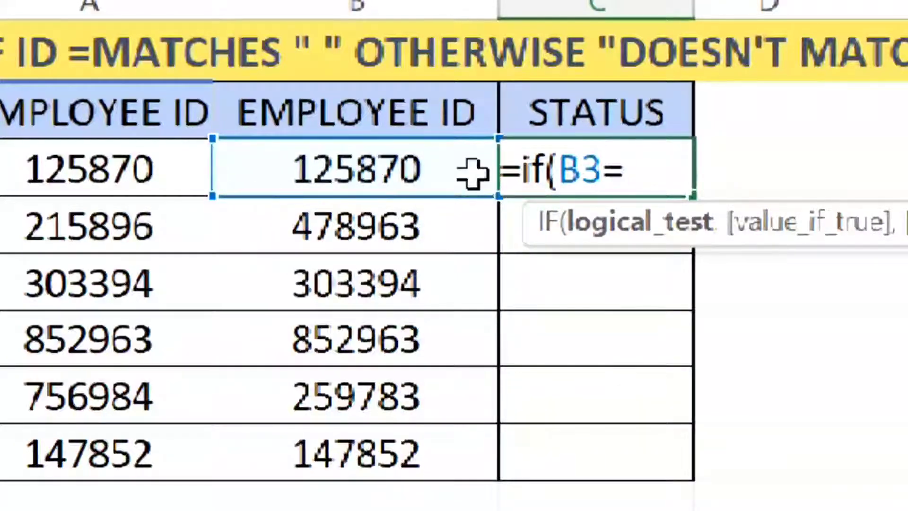
pyautogui.click(109, 177)
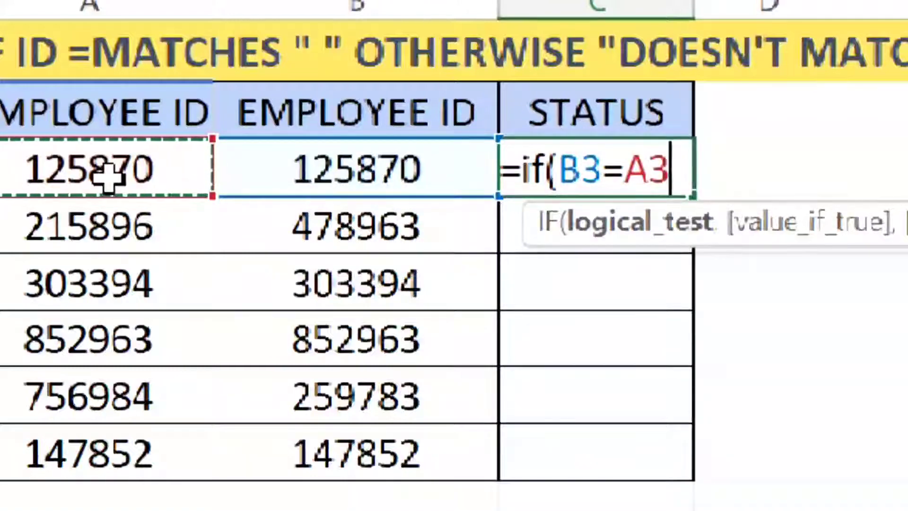
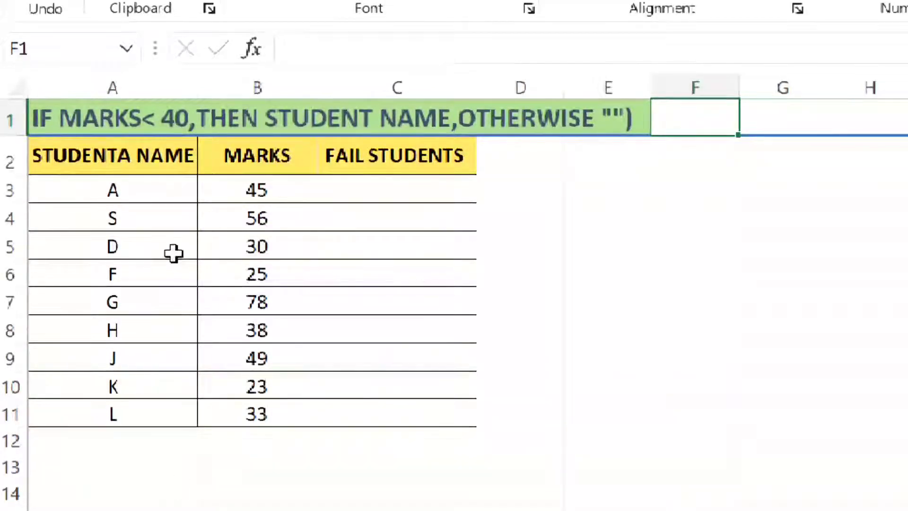
# Step: On the fail students sheet, start an IF formula in C3 under FAIL STUDENTS with the logical test B3<40
pyautogui.click(412, 84)
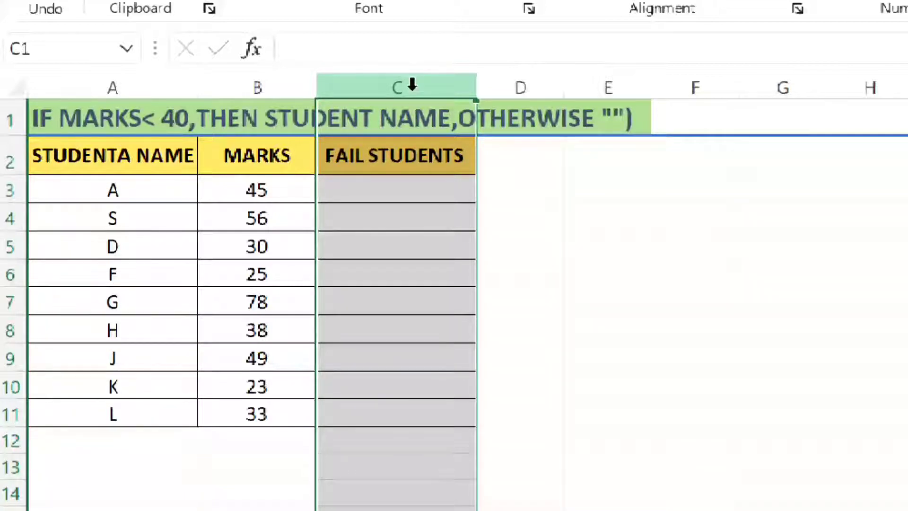
pyautogui.click(444, 187)
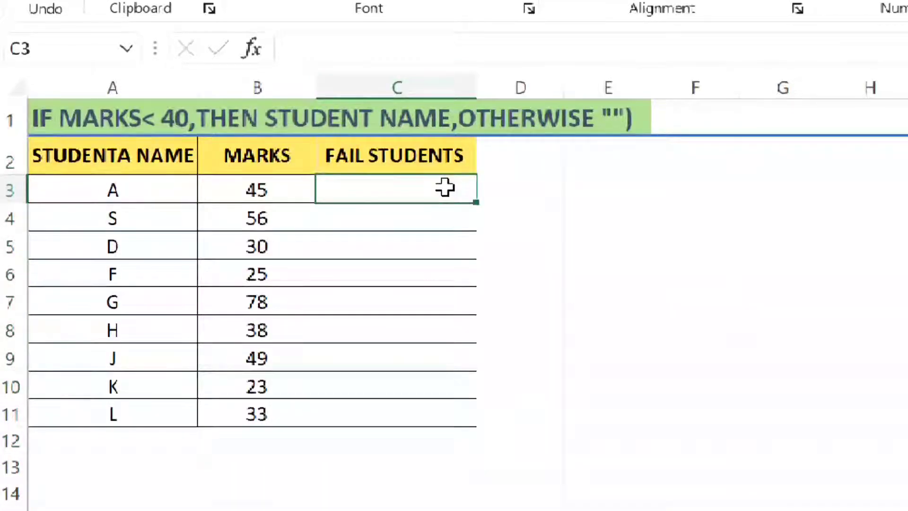
pyautogui.write('=')
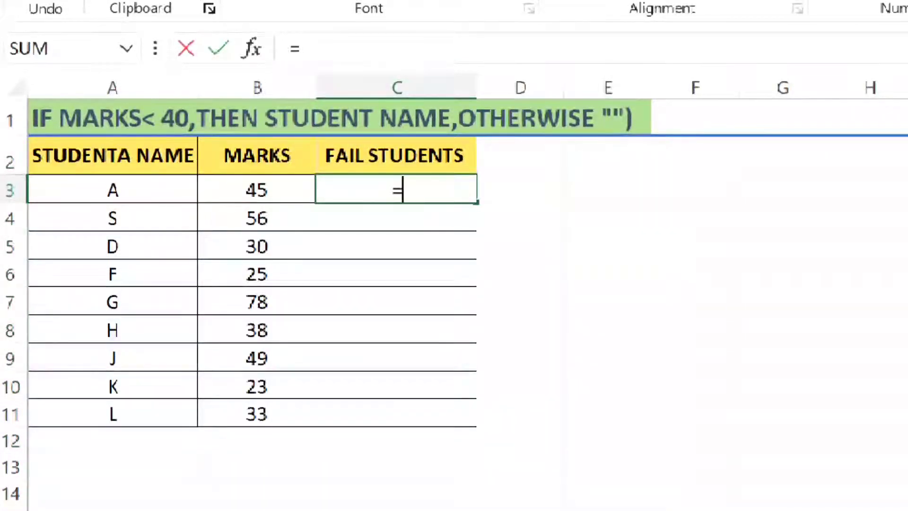
pyautogui.write('if(')
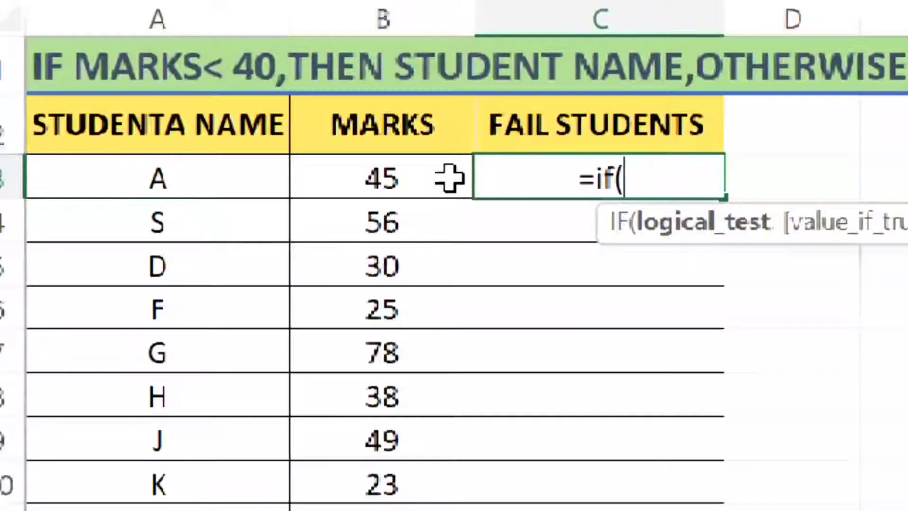
pyautogui.click(301, 189)
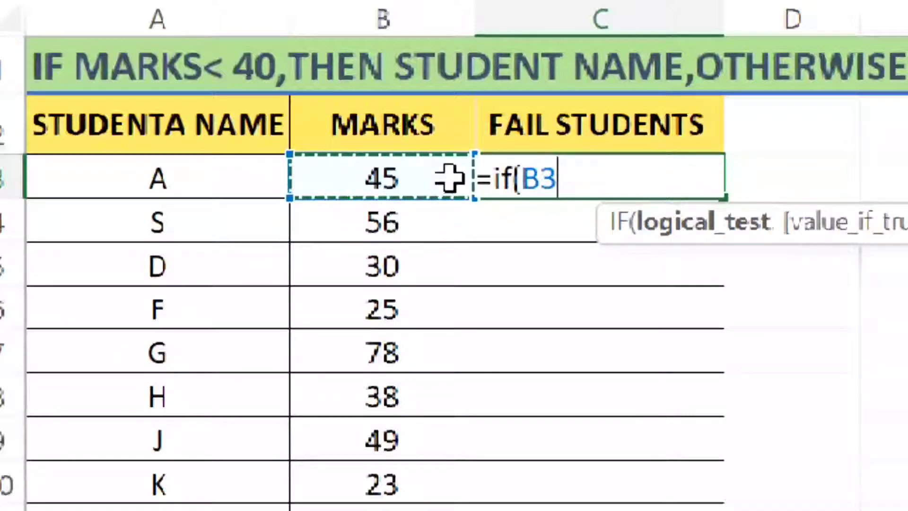
pyautogui.write('<40')
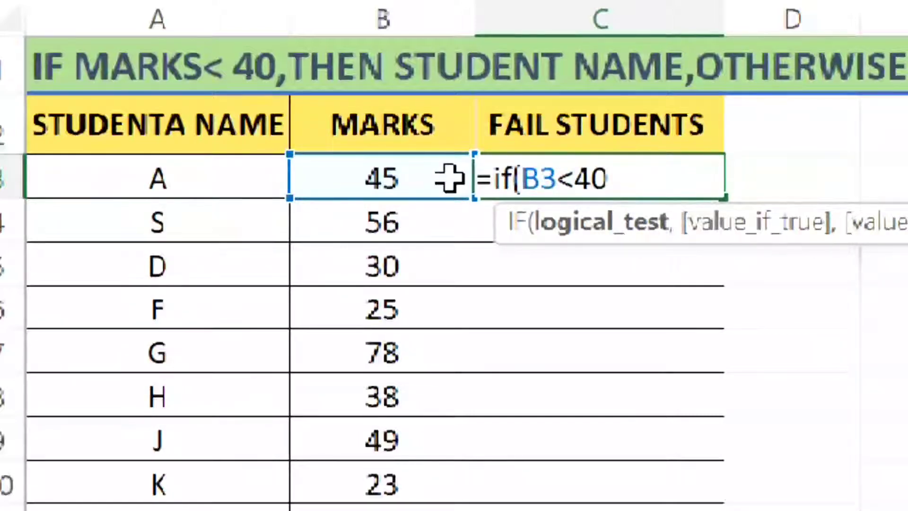
pyautogui.write(',')
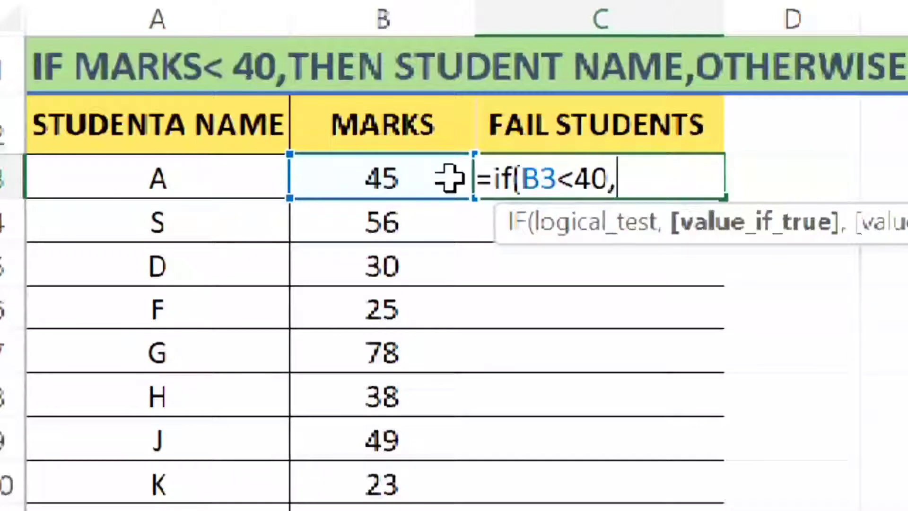
# Step: Complete the C3 formula with A3 as the value if true and "" as the value if false, and enter it
pyautogui.click(217, 194)
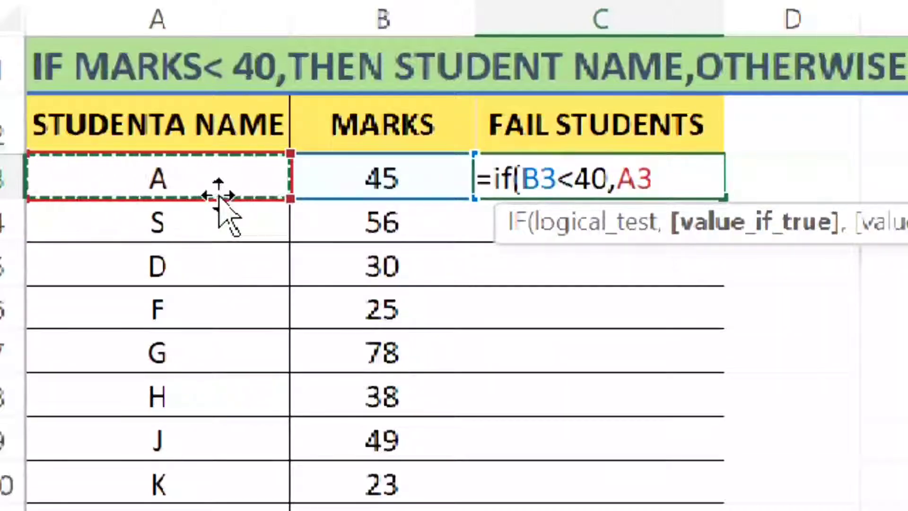
pyautogui.write(',""')
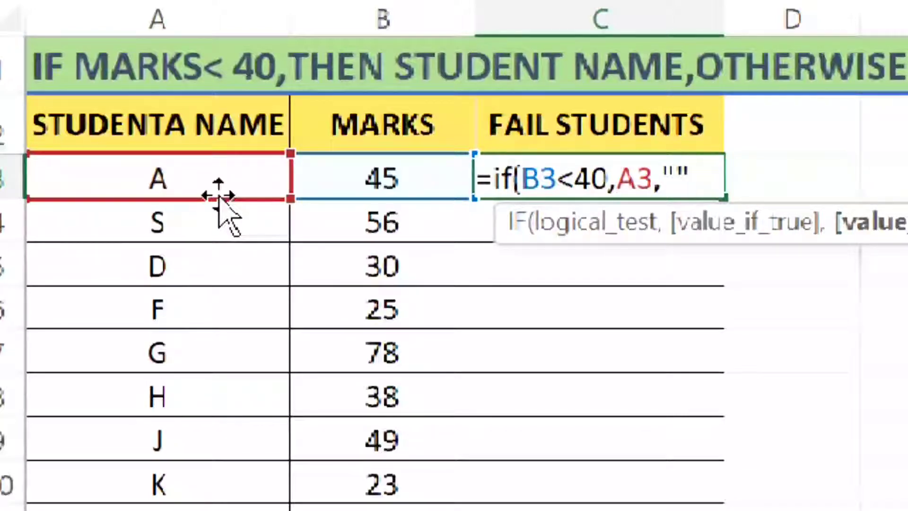
pyautogui.write(')')
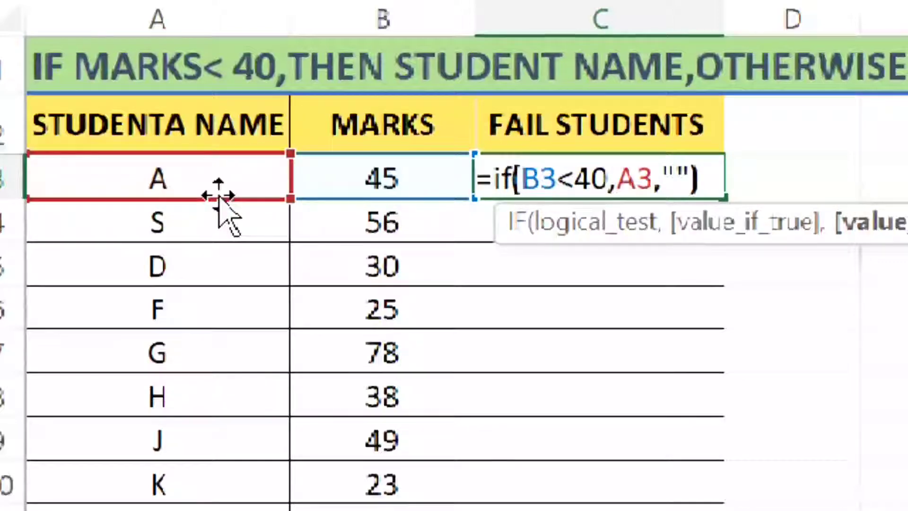
pyautogui.press('Return')
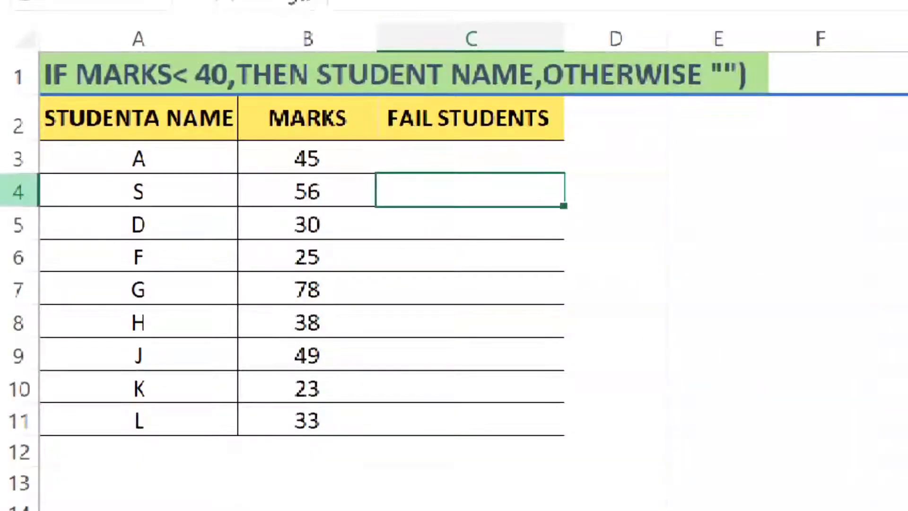
# Step: Fill the FAIL STUDENTS formula from C3 down through C11 and check the results against the student names
pyautogui.click(19, 159)
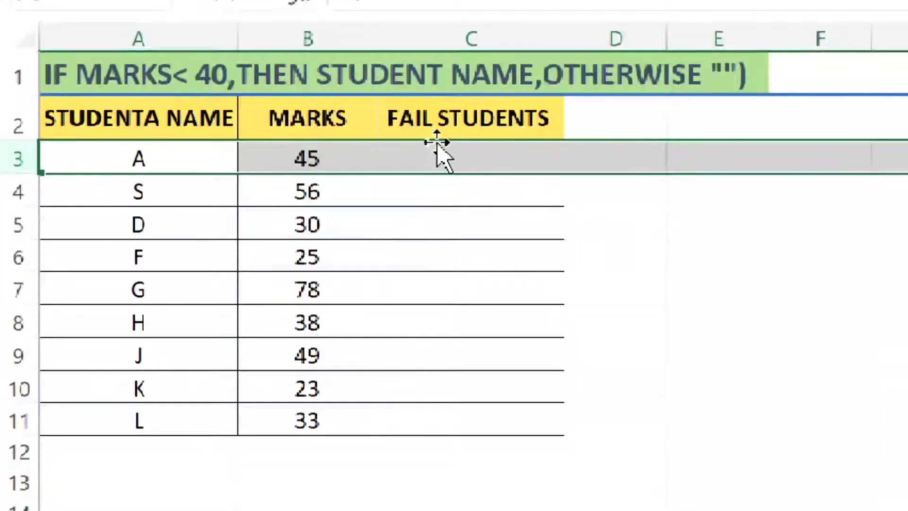
pyautogui.click(506, 152)
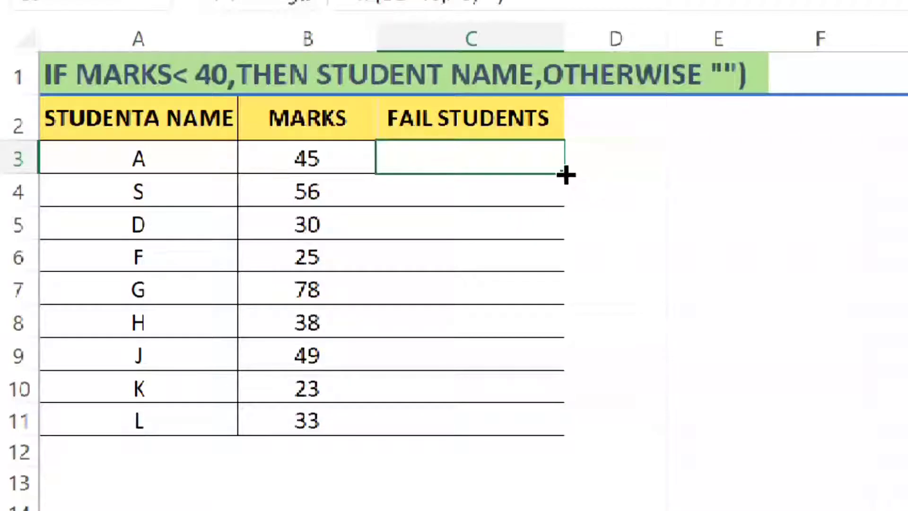
pyautogui.moveTo(566, 175); pyautogui.dragTo(564, 427)
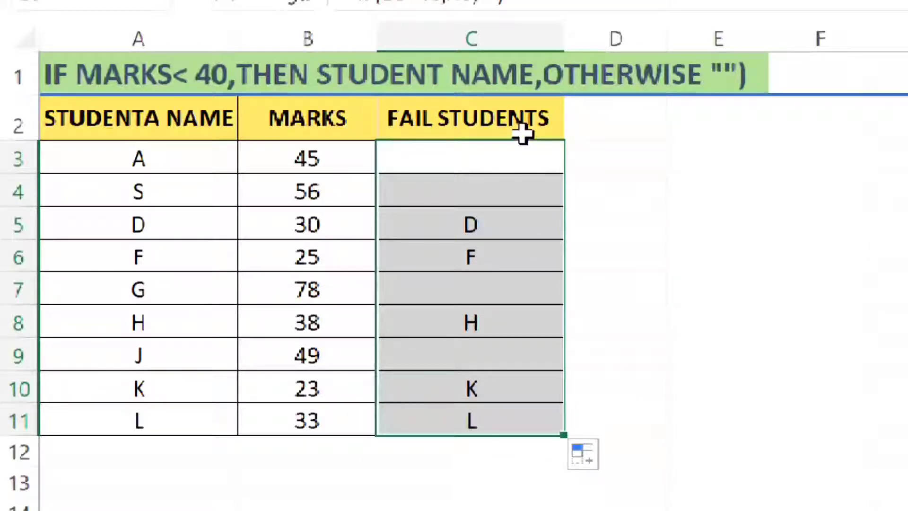
pyautogui.click(517, 23)
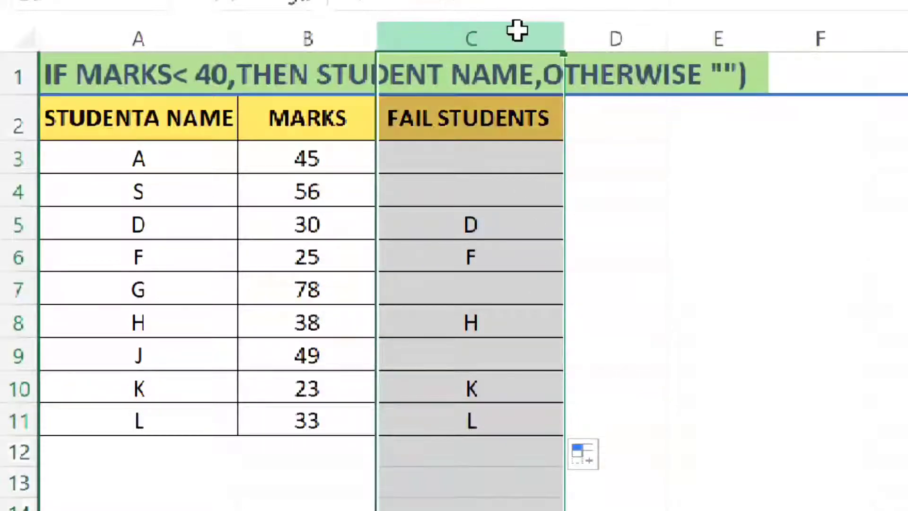
pyautogui.click(576, 115)
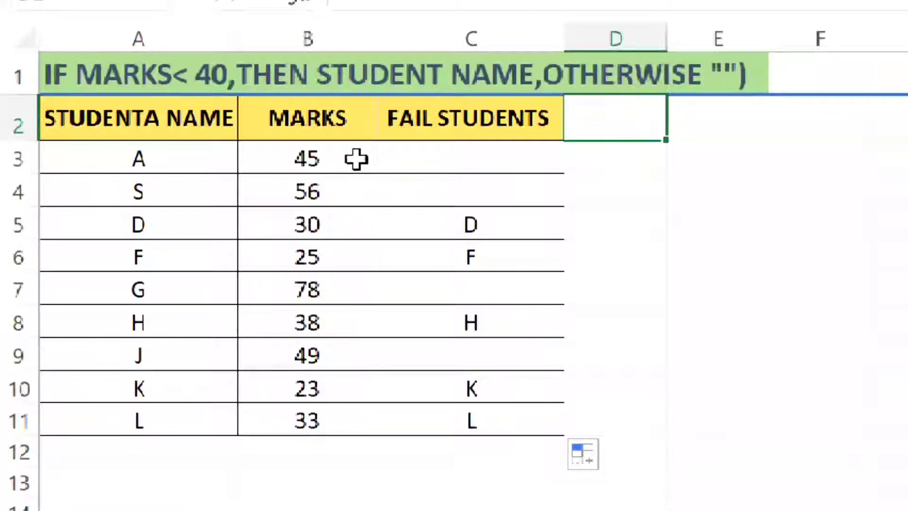
pyautogui.click(158, 153)
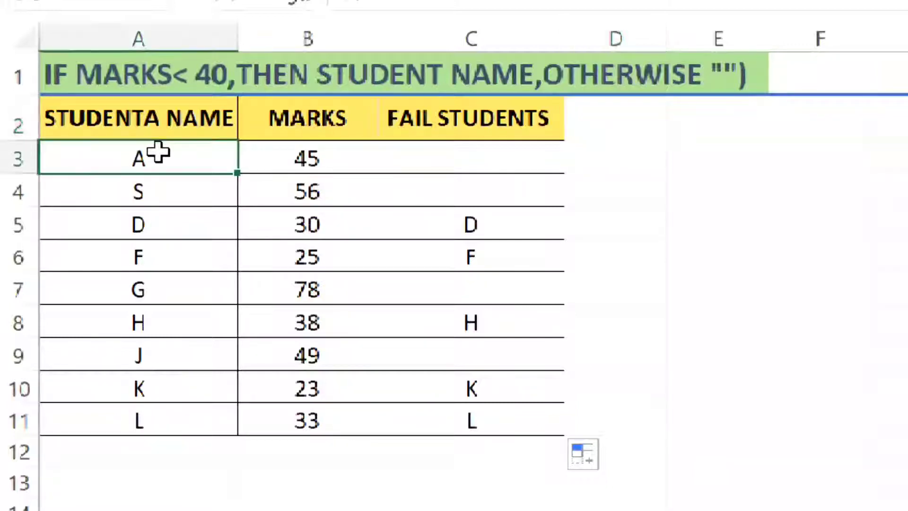
pyautogui.click(150, 194)
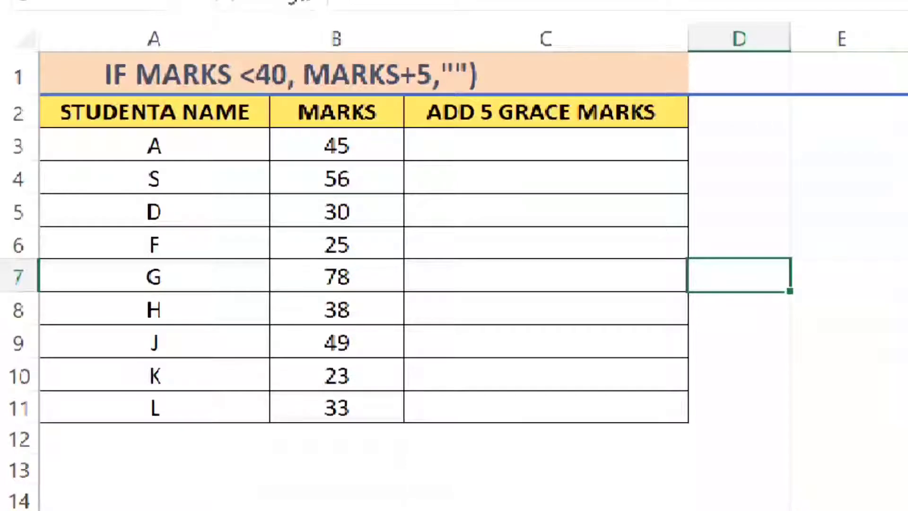
# Step: Start an IF formula in C3 under ADD 5 GRACE MARKS with the logical test B3<40
pyautogui.click(647, 37)
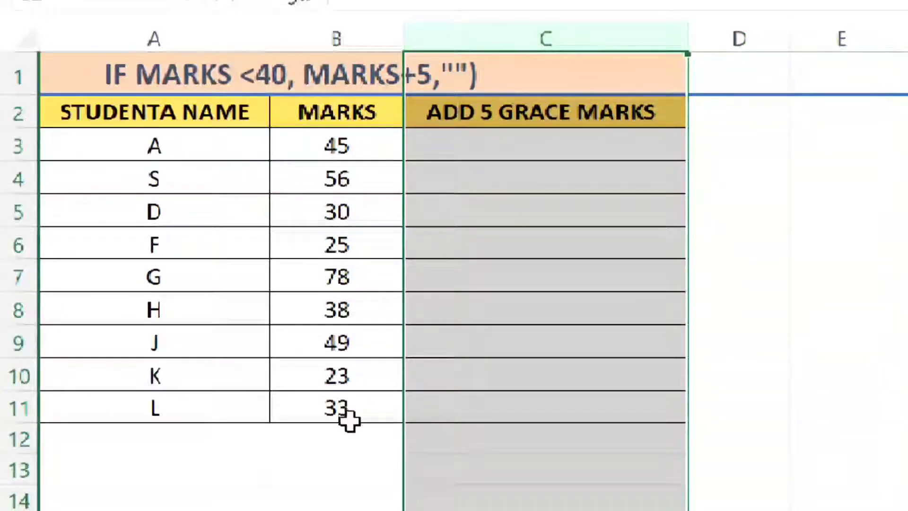
pyautogui.click(354, 434)
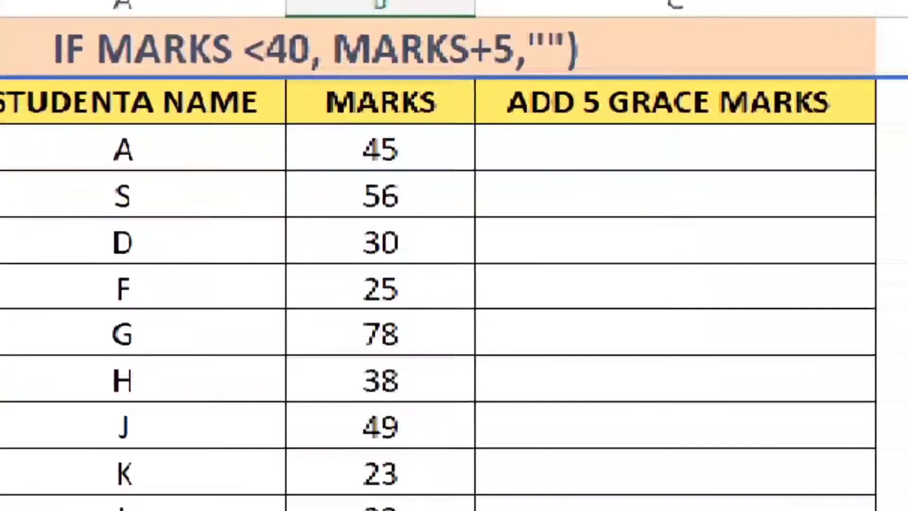
pyautogui.click(806, 143)
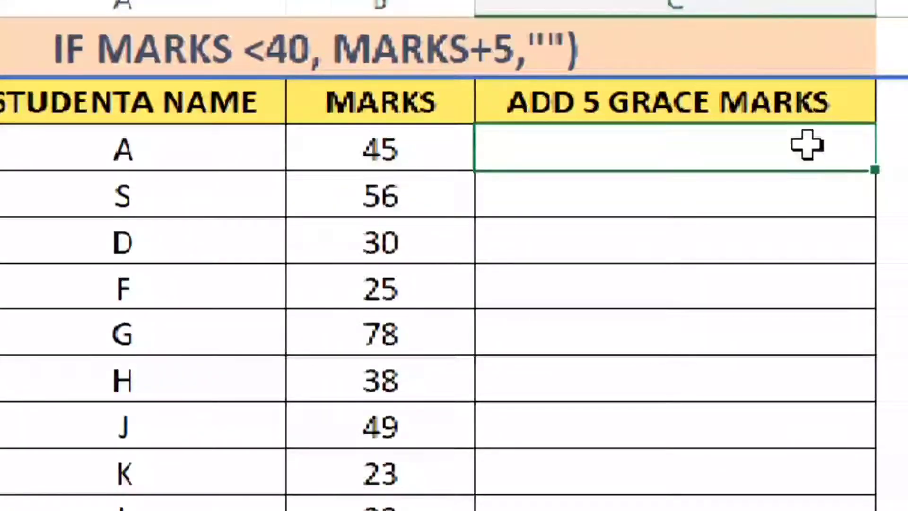
pyautogui.write('=')
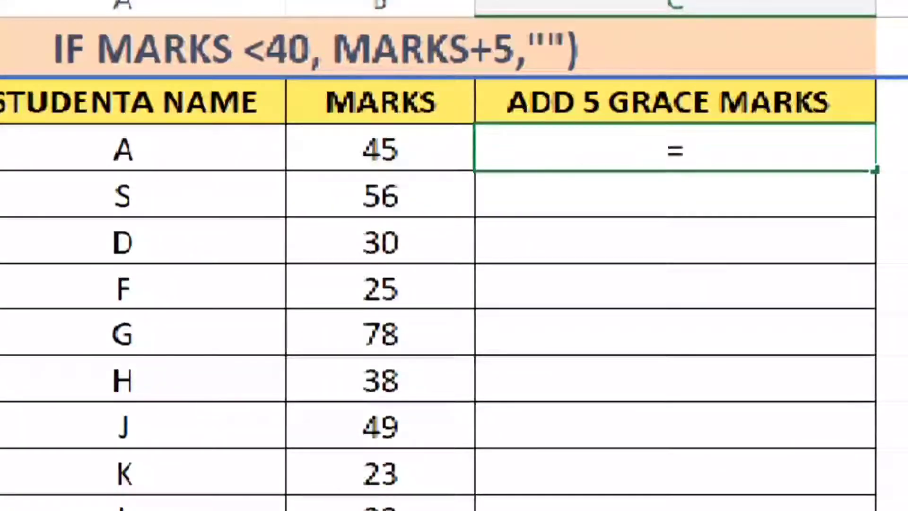
pyautogui.write('if(')
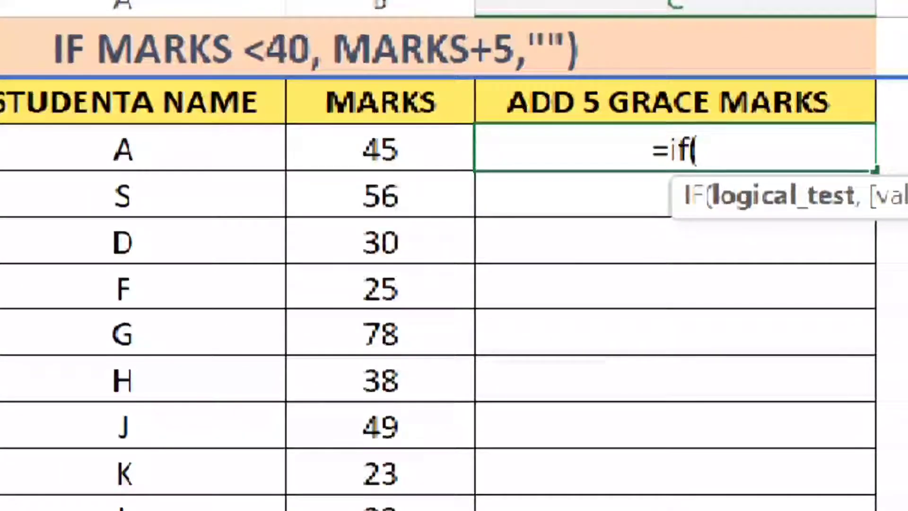
pyautogui.click(447, 161)
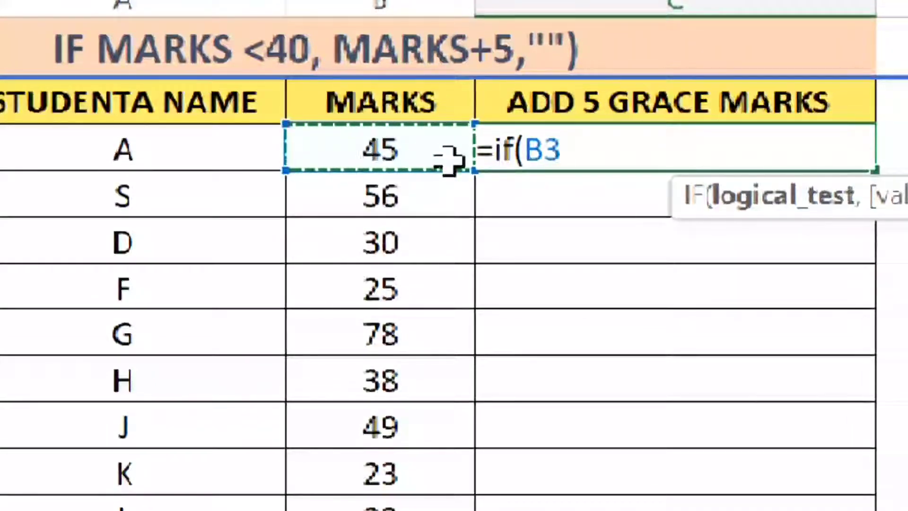
pyautogui.write('<4')
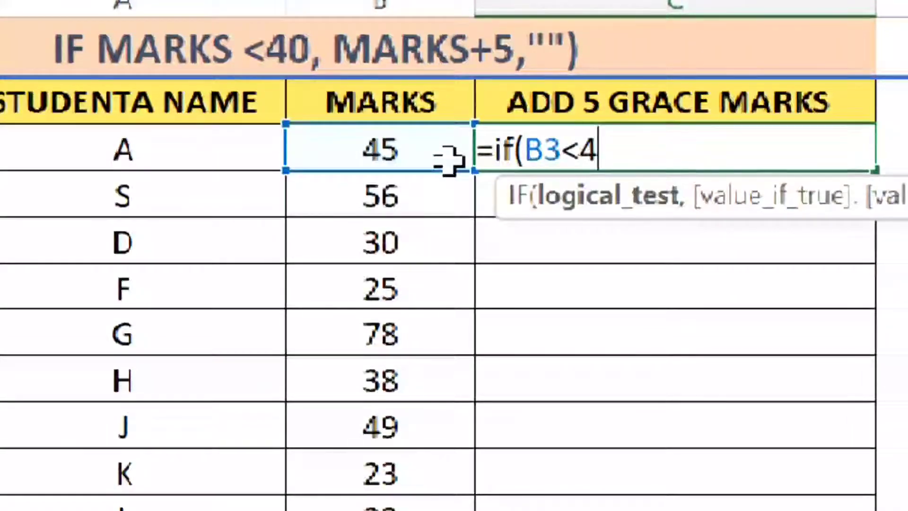
pyautogui.write('0,')
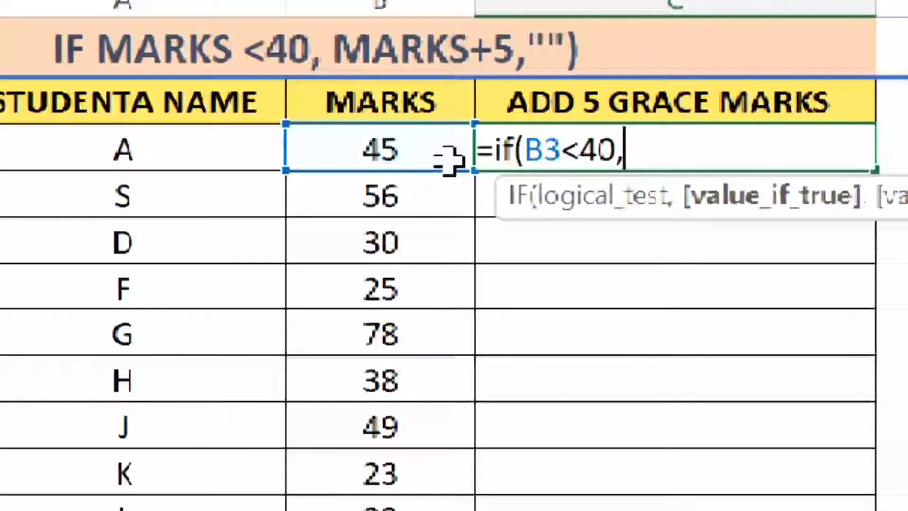
# Step: Complete the C3 formula with B3+5 as the value if true and "" as the value if false, and enter it
pyautogui.click(446, 160)
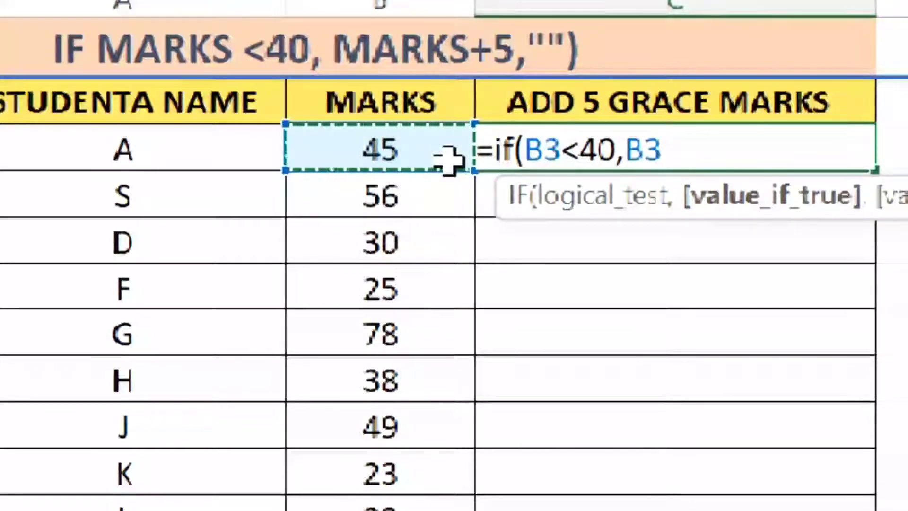
pyautogui.write('=')
pyautogui.press('BackSpace')
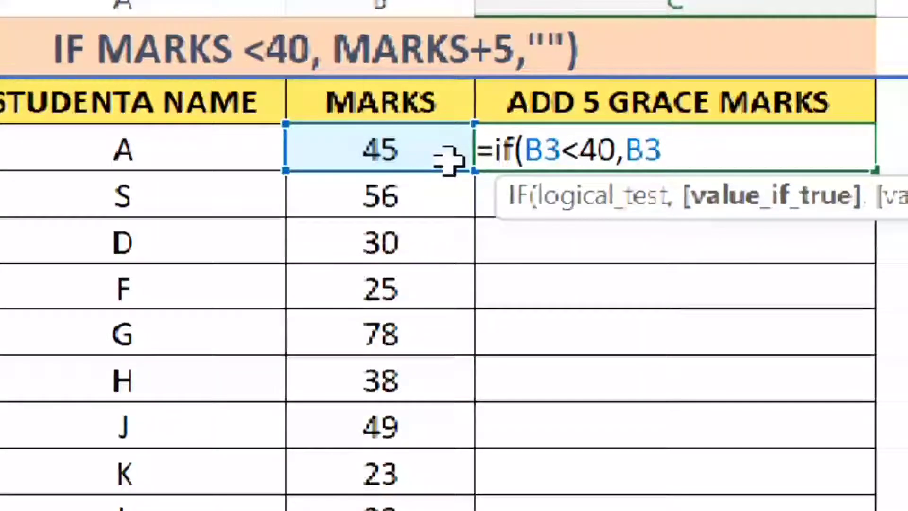
pyautogui.write('+5')
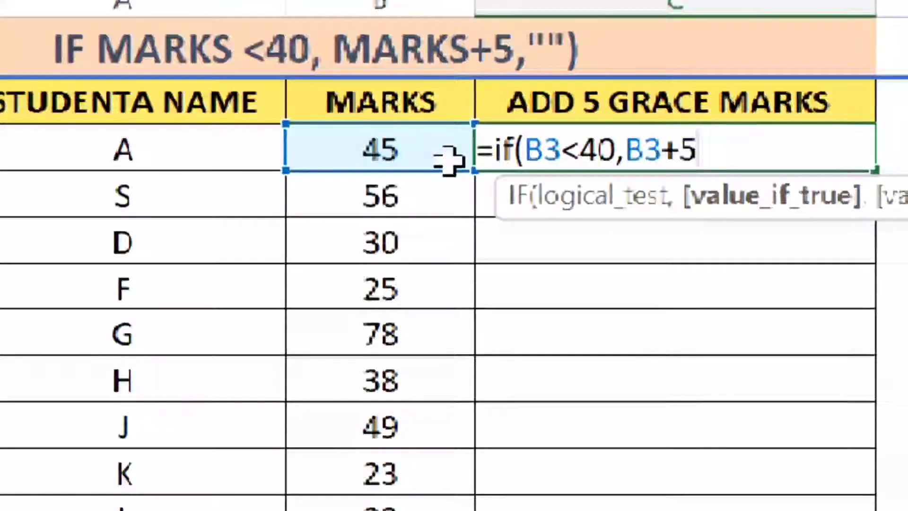
pyautogui.write(',')
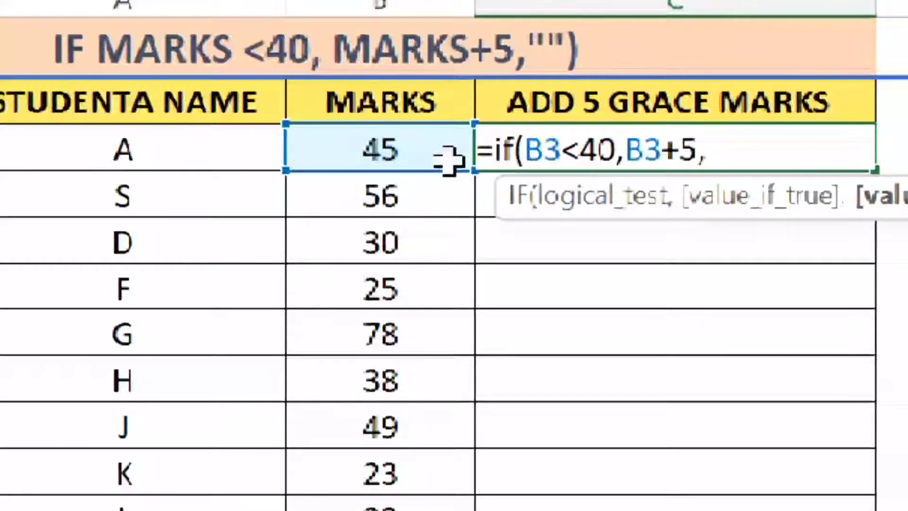
pyautogui.write('"")')
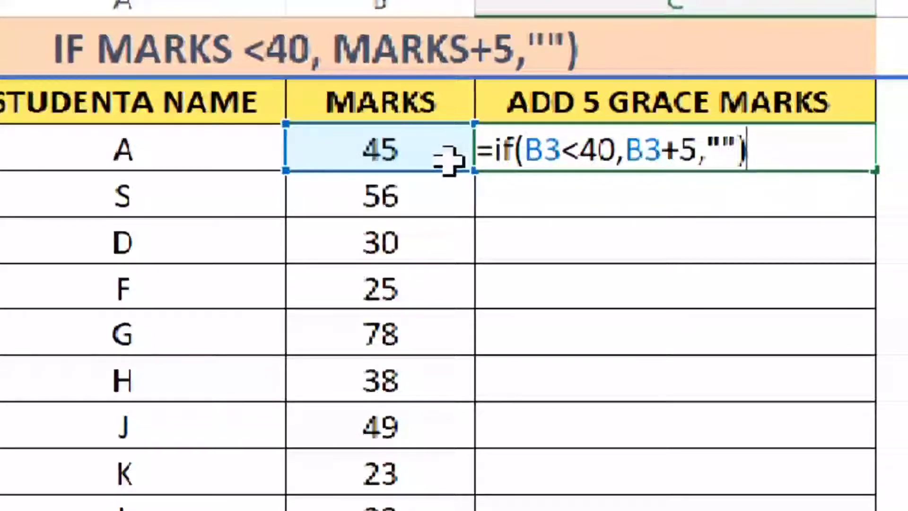
pyautogui.press('Return')
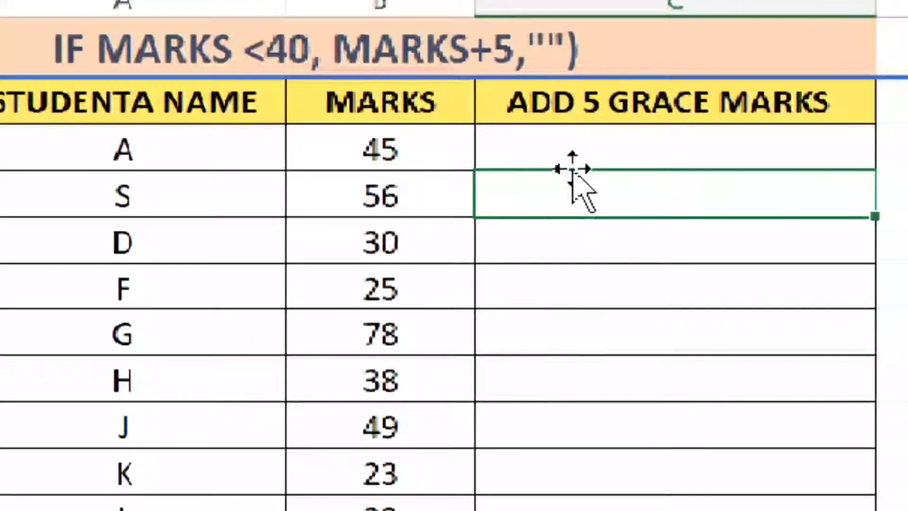
# Step: Fill the grace marks formula from C3 down through C11 and check the results for students D and F
pyautogui.click(2, 148)
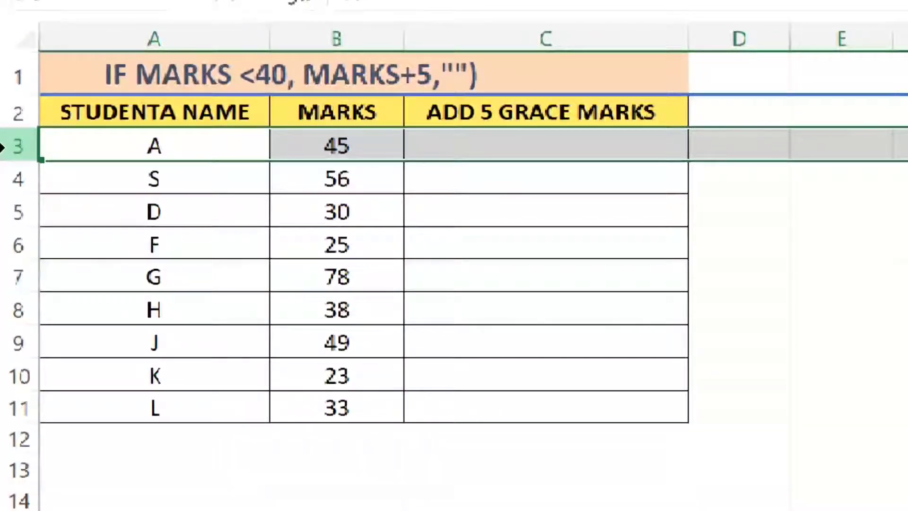
pyautogui.click(668, 138)
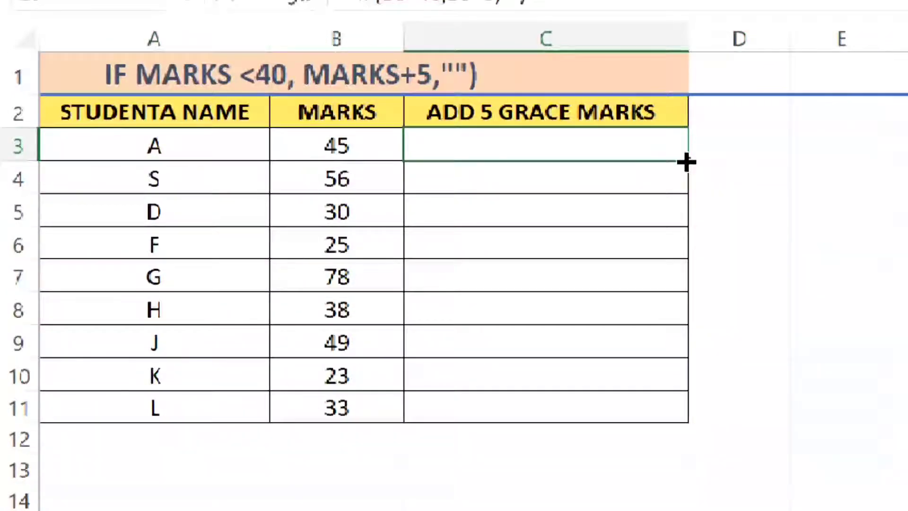
pyautogui.moveTo(687, 162); pyautogui.dragTo(684, 412)
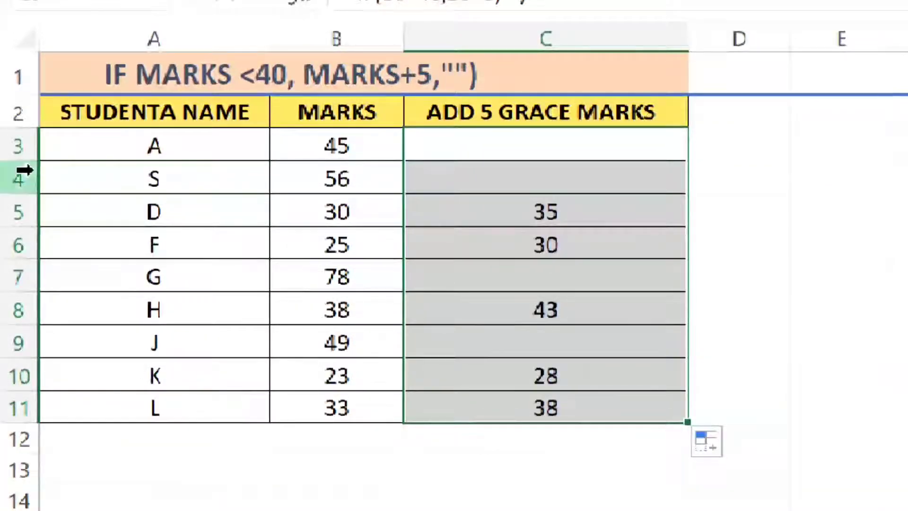
pyautogui.click(14, 212)
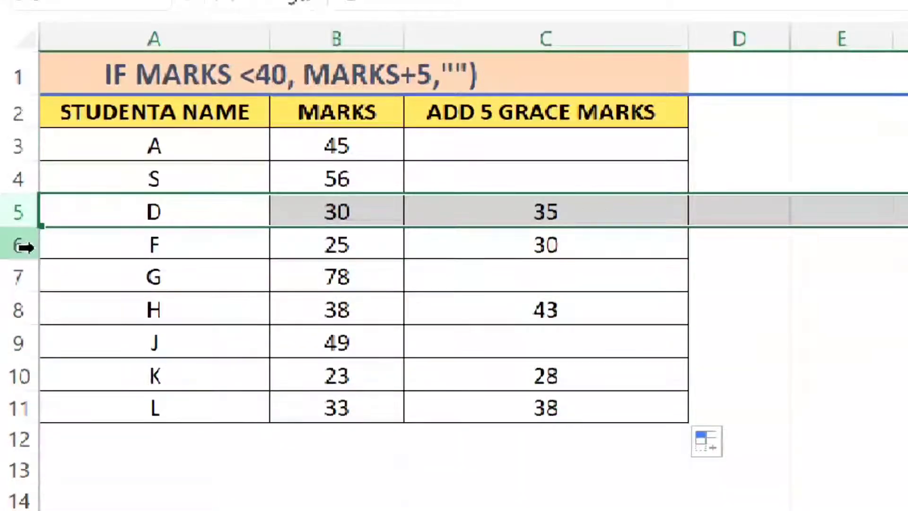
pyautogui.click(19, 245)
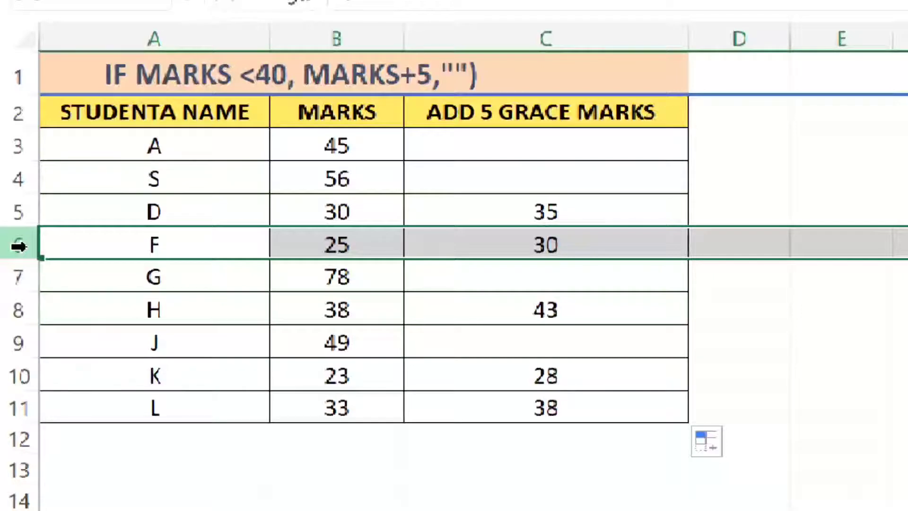
pyautogui.click(530, 24)
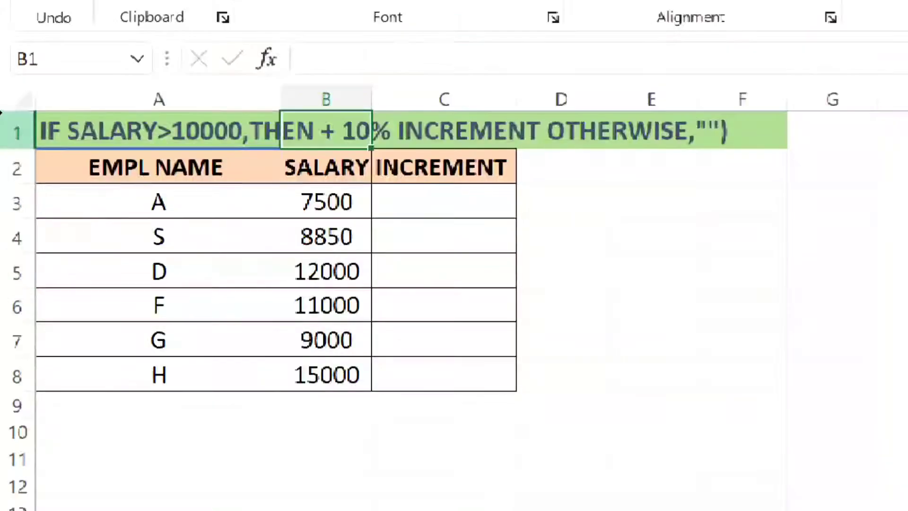
# Step: On the salary increment sheet, start an IF formula in C3 under INCREMENT with the logical test B3>10000
pyautogui.click(7, 116)
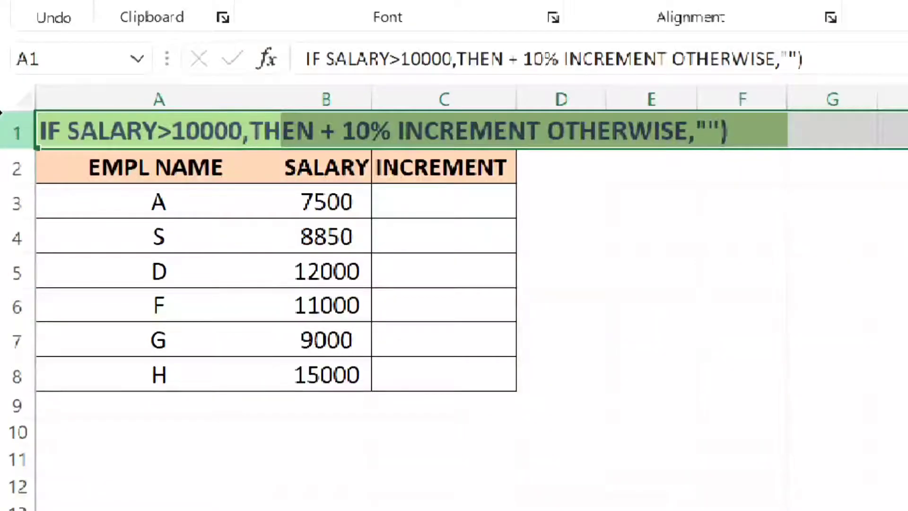
pyautogui.click(115, 168)
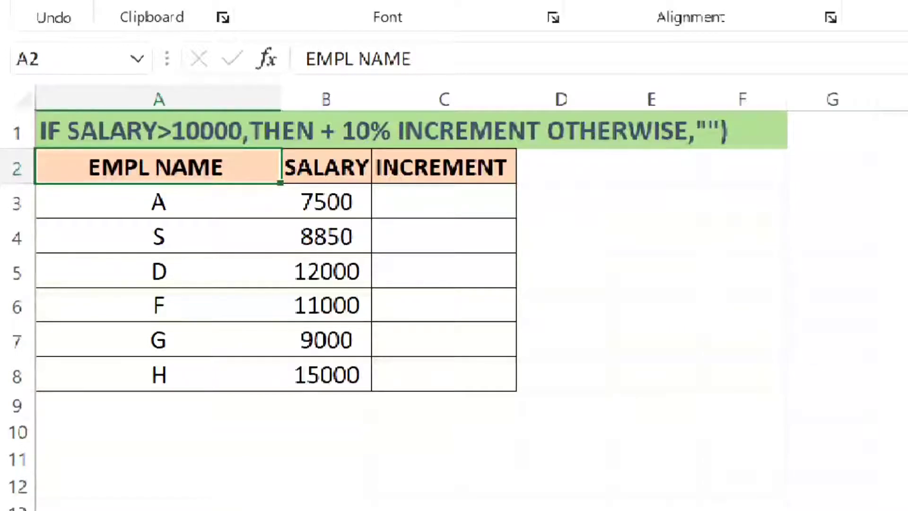
pyautogui.click(440, 187)
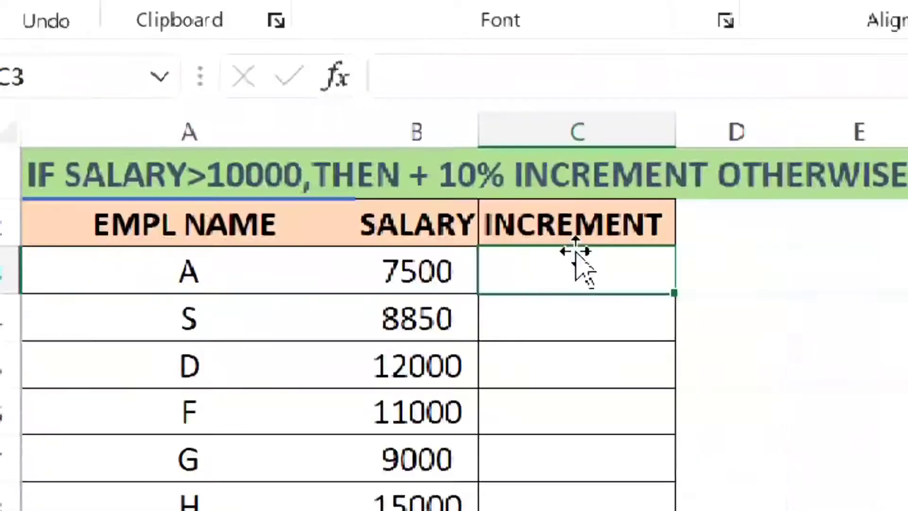
pyautogui.doubleClick(577, 265)
pyautogui.write('=if')
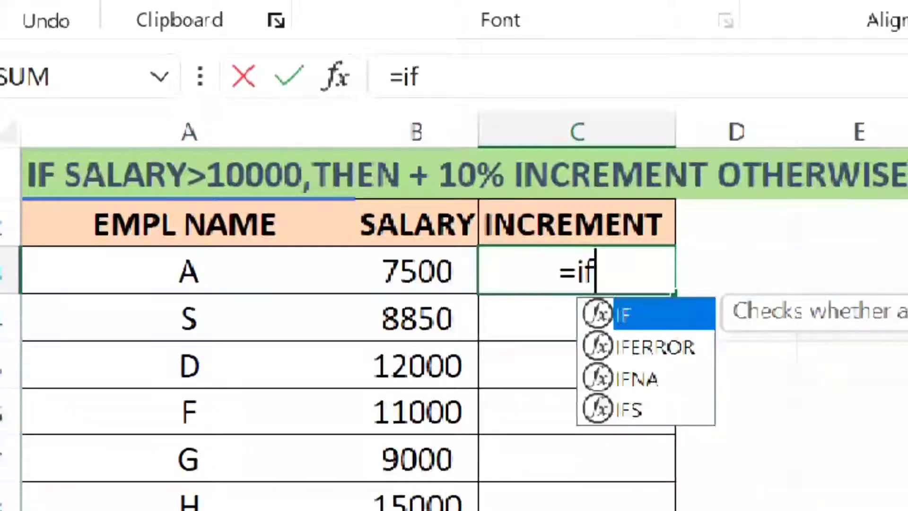
pyautogui.write('(')
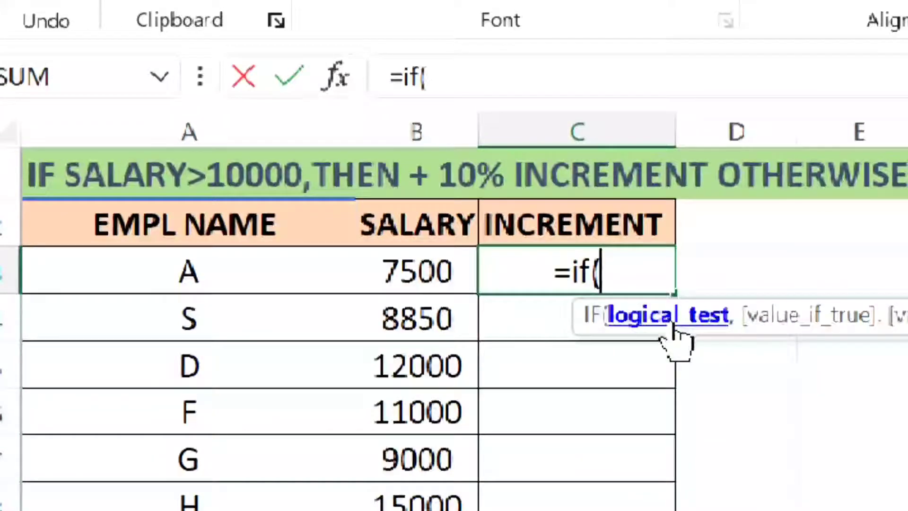
pyautogui.click(423, 258)
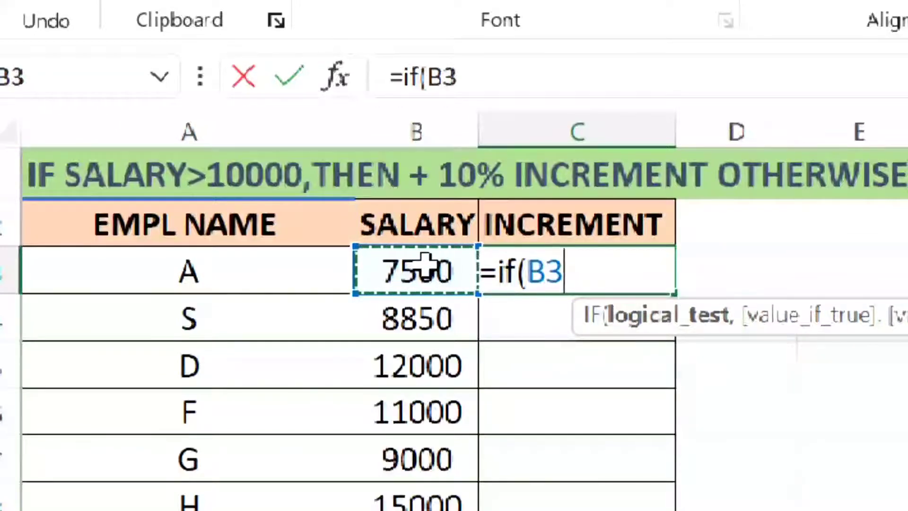
pyautogui.write('>10')
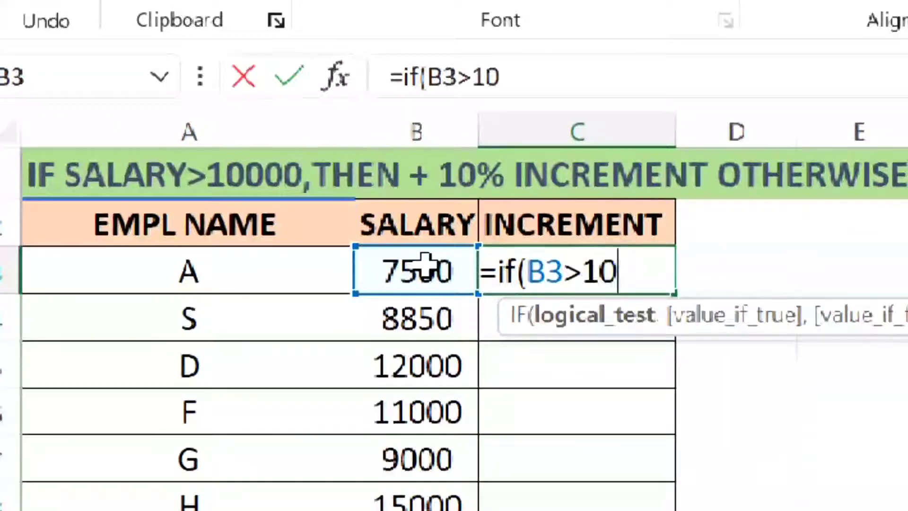
pyautogui.write('000')
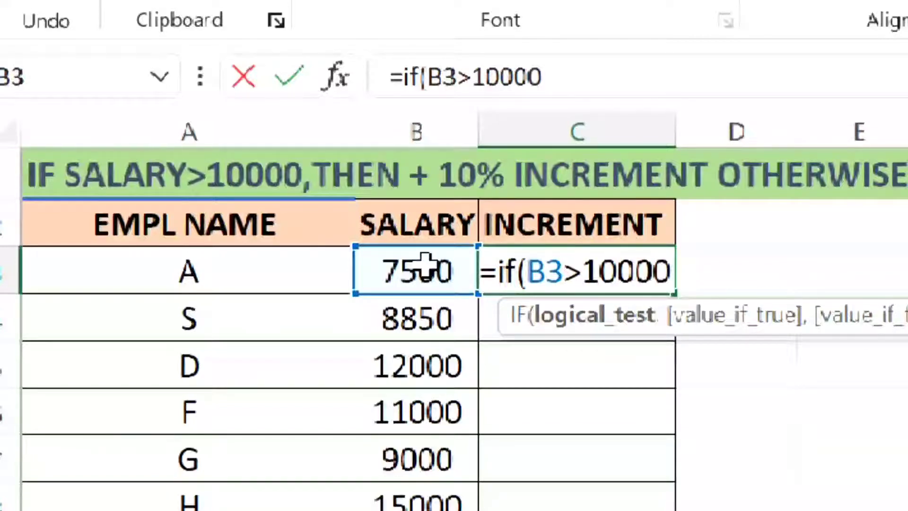
pyautogui.write(',')
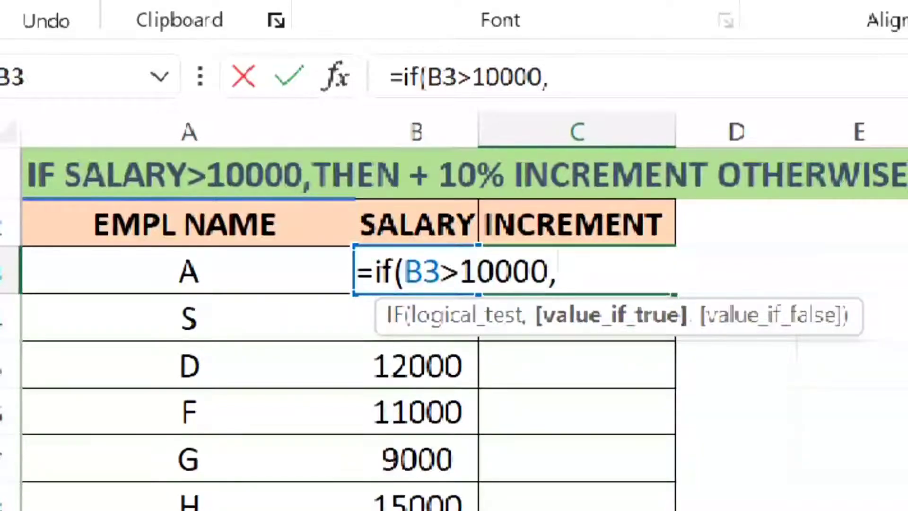
# Step: Complete the C3 formula with B3+B3*10% as the value if true and "" as the value if false, and enter it
pyautogui.click(416, 270)
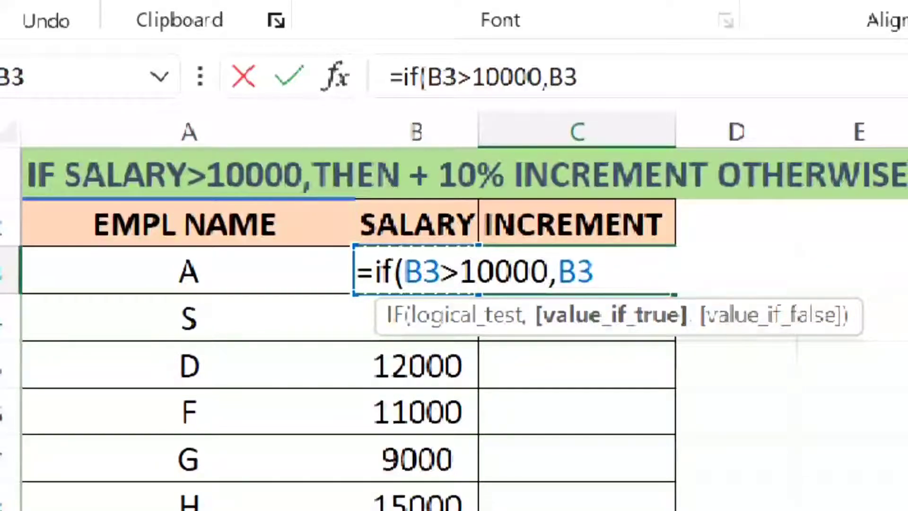
pyautogui.write('+')
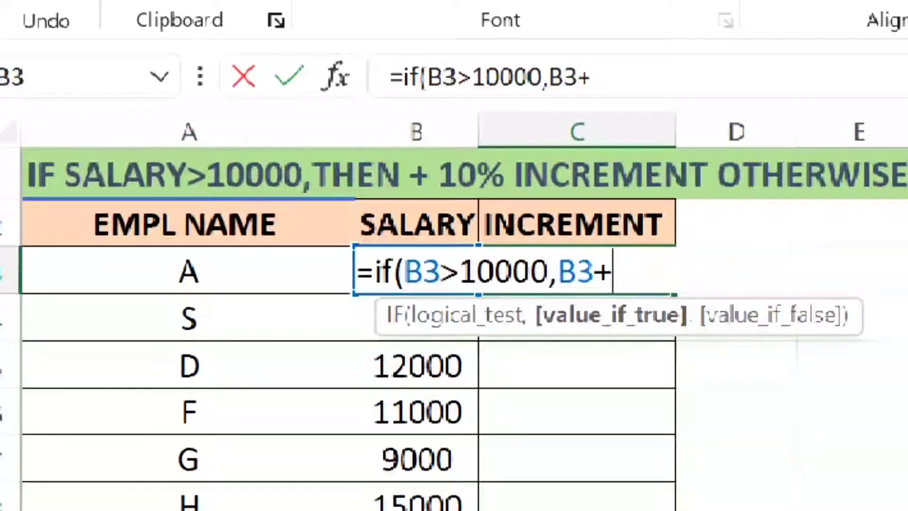
pyautogui.write('B3')
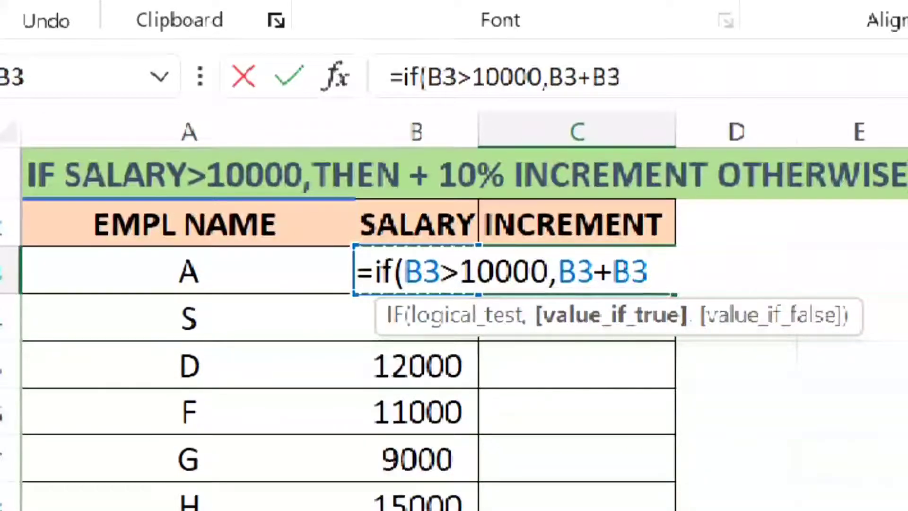
pyautogui.write('*')
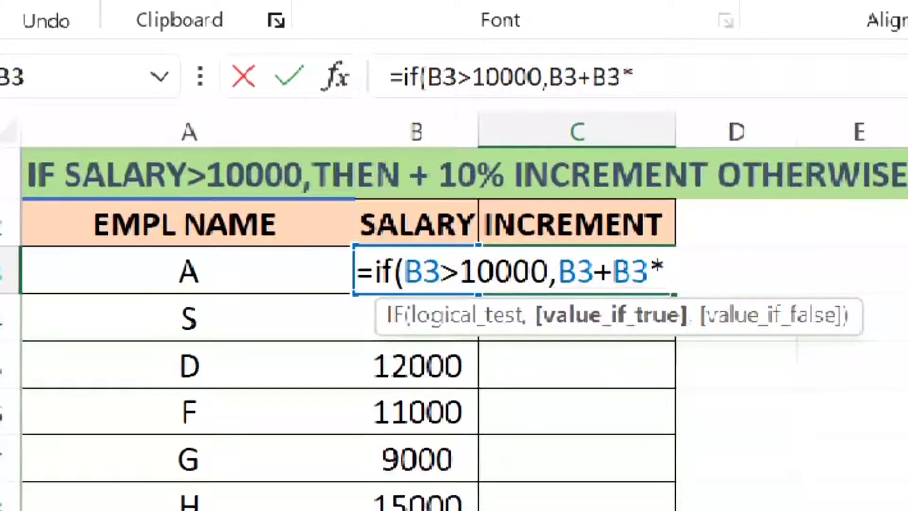
pyautogui.write('1')
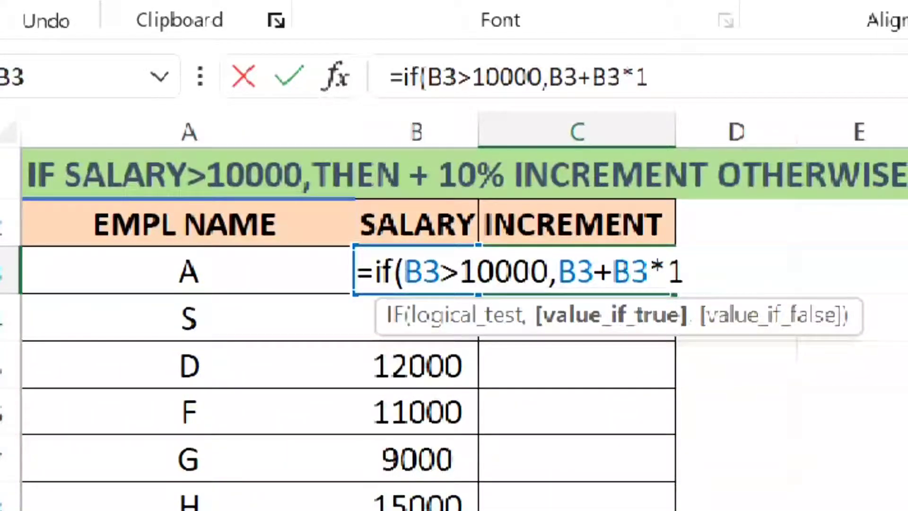
pyautogui.write('0%')
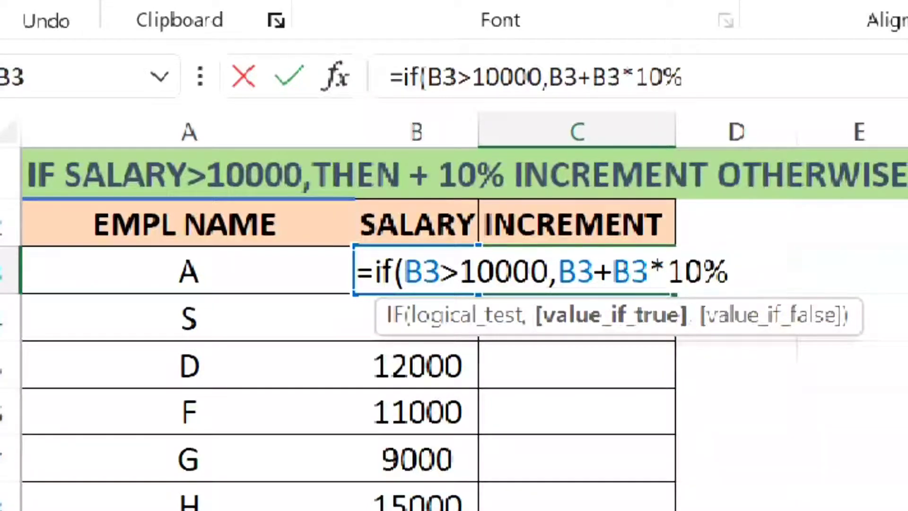
pyautogui.write(',')
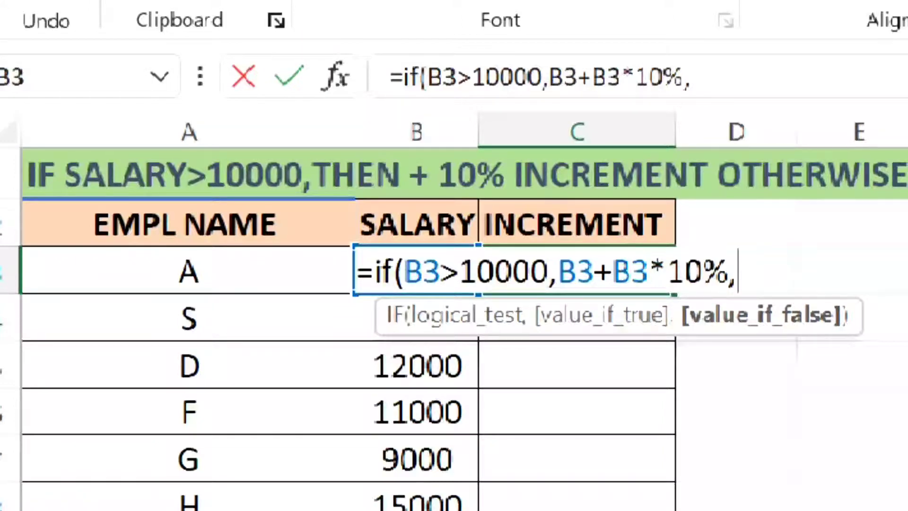
pyautogui.write('""')
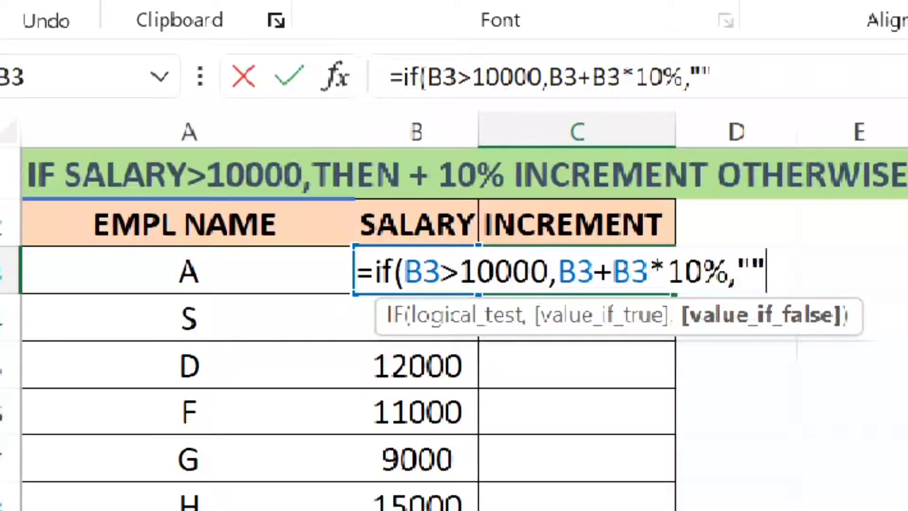
pyautogui.write(')')
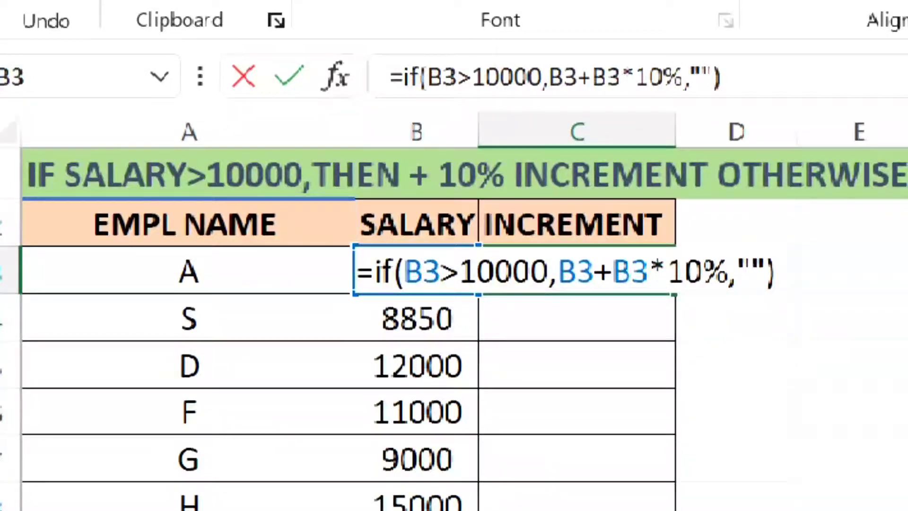
pyautogui.press('Return')
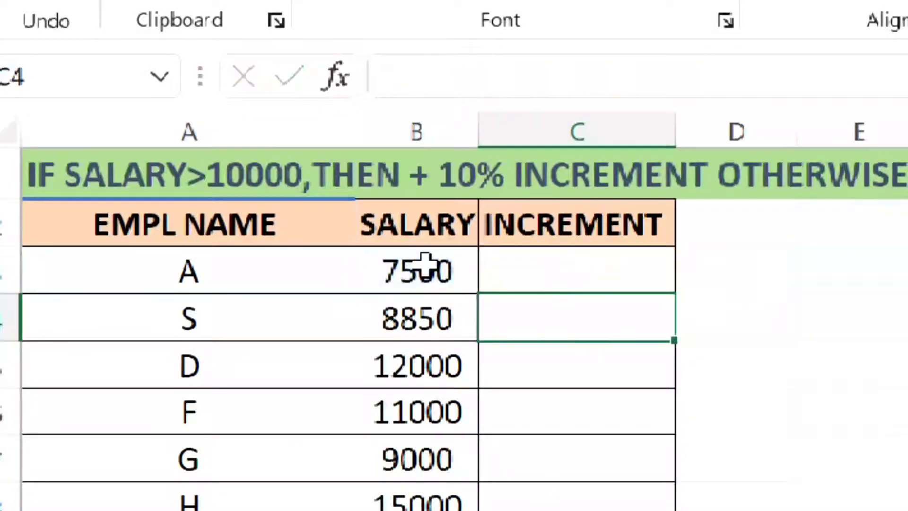
# Step: Fill the increment formula from C3 down through C8 and check the rows of employees D, F and H
pyautogui.click(582, 254)
pyautogui.click(7, 280)
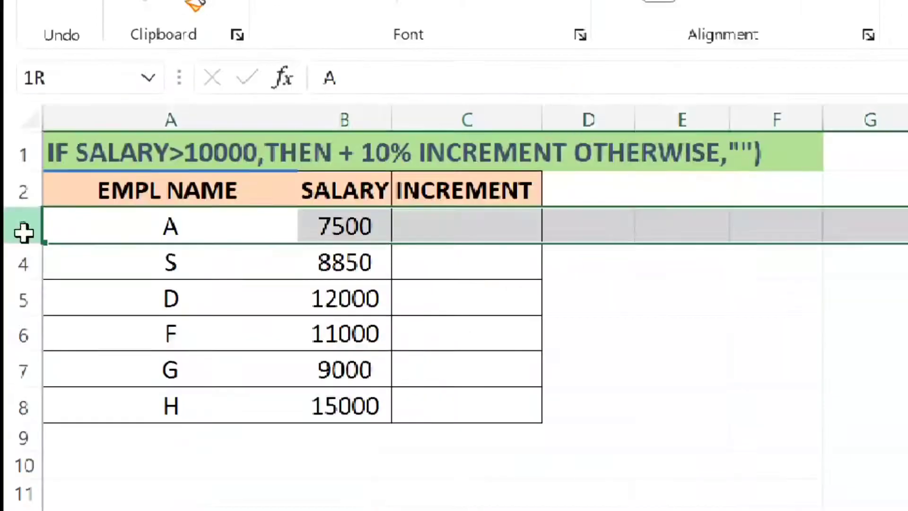
pyautogui.click(511, 231)
pyautogui.moveTo(540, 244); pyautogui.dragTo(530, 415)
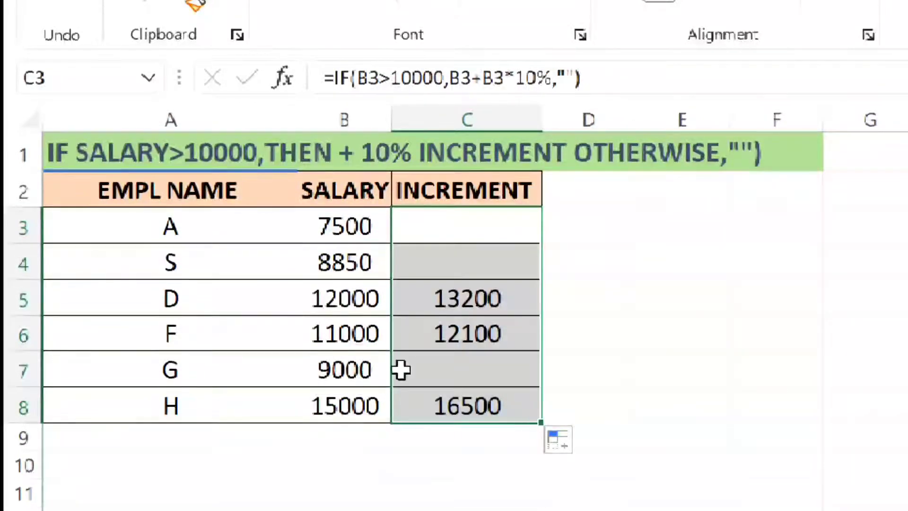
pyautogui.click(7, 300)
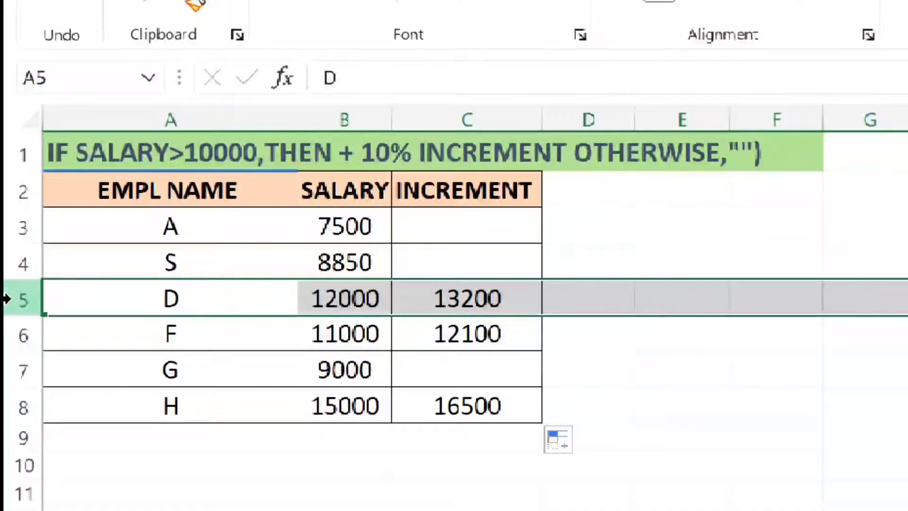
pyautogui.click(13, 337)
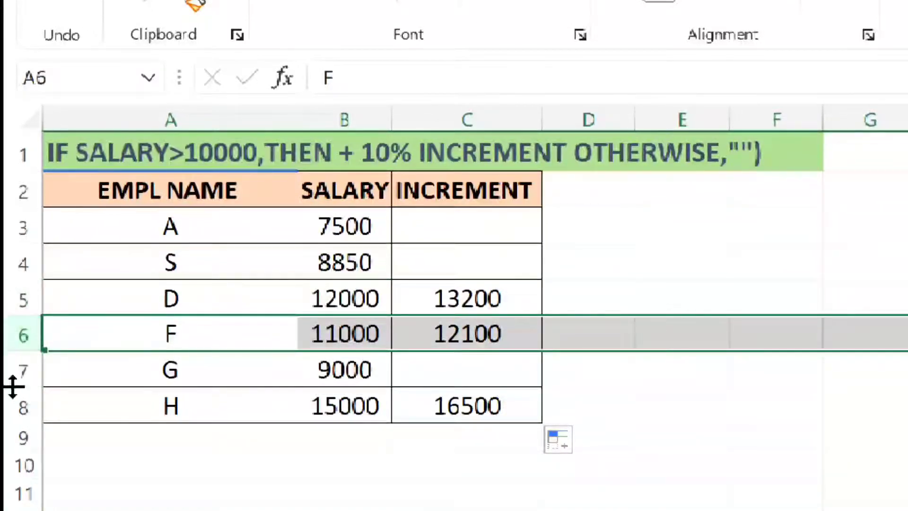
pyautogui.click(10, 405)
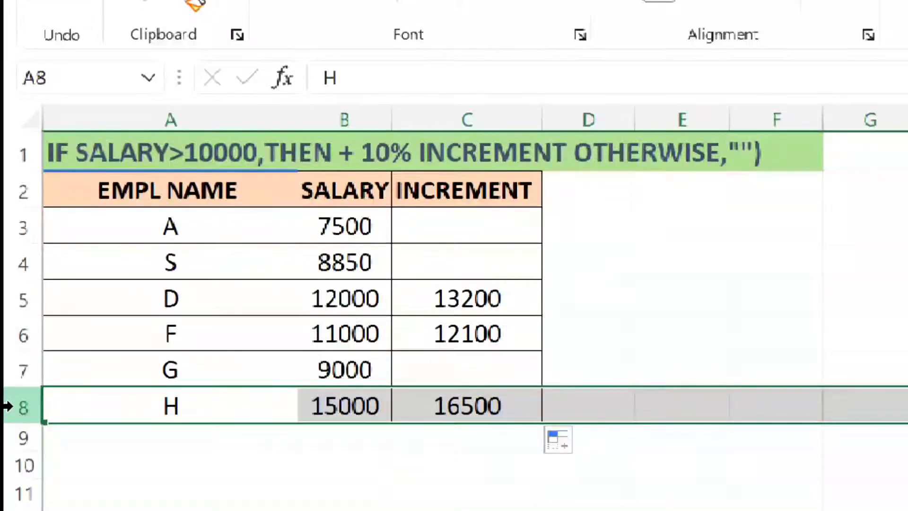